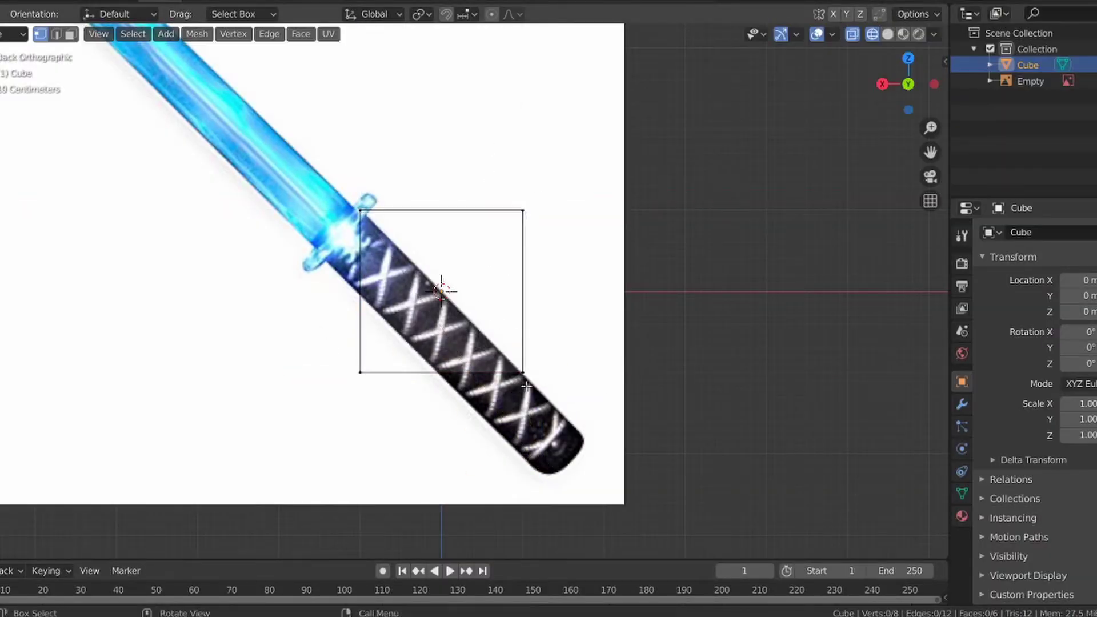
# Move the cube's four corner vertices onto the outline of the sword handle in the reference image.
pyautogui.moveTo(493, 343); pyautogui.dragTo(554, 407)
pyautogui.moveTo(330, 343); pyautogui.dragTo(518, 444)
pyautogui.moveTo(331, 181); pyautogui.dragTo(297, 233)
pyautogui.moveTo(493, 181); pyautogui.dragTo(344, 193)
# Add a loop cut to the handle mesh, align its end vertices with the reference, and bevel the whole mesh.
pyautogui.hotkey('ctrl', 'r')
pyautogui.click(360, 231)
pyautogui.press('a')
pyautogui.rightClick(531, 257)
pyautogui.moveTo(518, 444); pyautogui.dragTo(520, 448)
pyautogui.moveTo(555, 407); pyautogui.dragTo(554, 412)
pyautogui.press('a')
pyautogui.hotkey('ctrl', 'b')
pyautogui.click(632, 453)
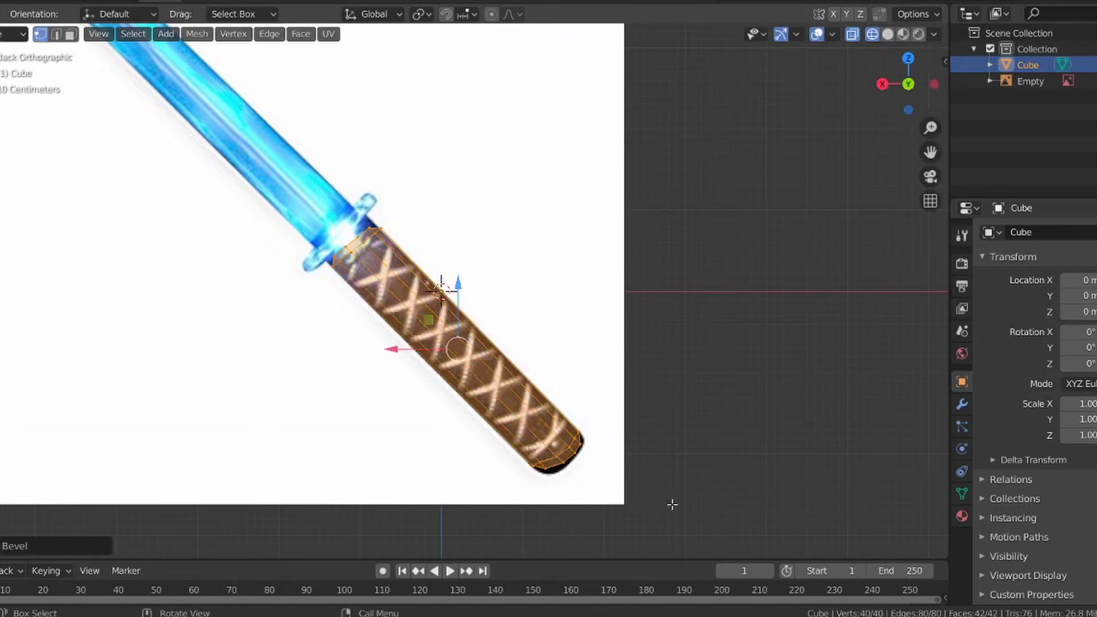
# Add a second mesh for the sword's blade and shape its vertices to match the reference image.
pyautogui.press('ctrl+KP_3')
pyautogui.scroll(1, 384, 331)
pyautogui.press('ctrl+KP_1')
pyautogui.scroll(-6, 564, 144)
pyautogui.press('Tab')
pyautogui.keyDown('shift'); pyautogui.moveTo(740, 74); pyautogui.dragTo(759, 152, button='middle'); pyautogui.keyUp('shift')
pyautogui.hotkey('shift', 'a')
pyautogui.press('Tab')
pyautogui.moveTo(430, 341); pyautogui.dragTo(249, 182)
pyautogui.moveTo(251, 230); pyautogui.dragTo(243, 173)
pyautogui.moveTo(331, 256); pyautogui.dragTo(303, 230)
pyautogui.moveTo(286, 213); pyautogui.dragTo(402, 312)
pyautogui.moveTo(333, 196); pyautogui.dragTo(402, 312)
pyautogui.scroll(5, 314, 174)
pyautogui.press('Tab')
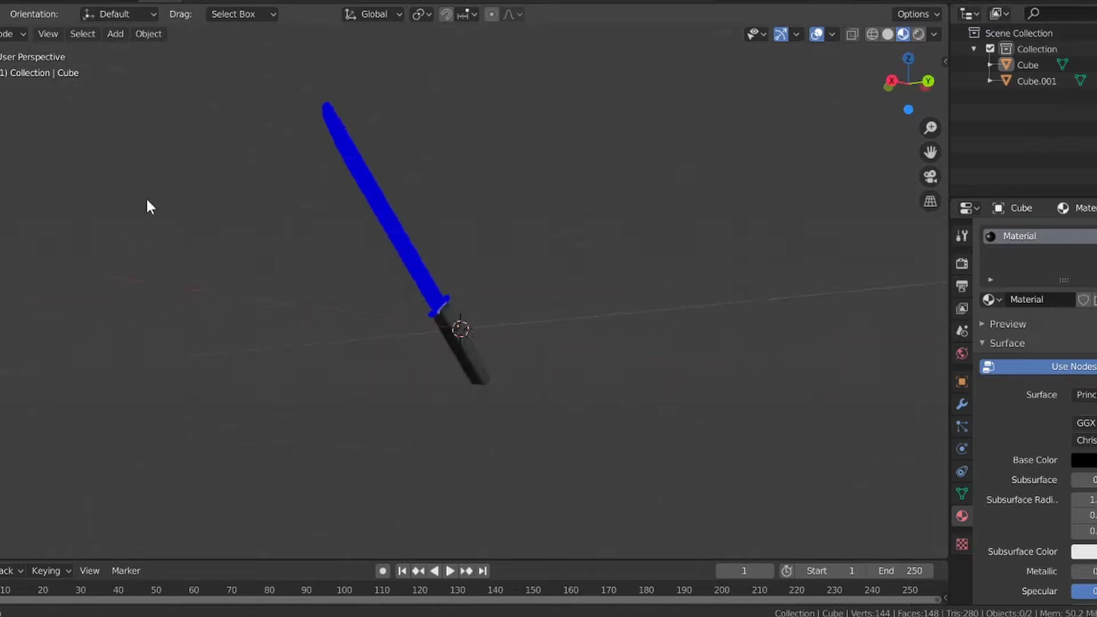
pyautogui.moveTo(315, 222); pyautogui.dragTo(143, 238, button='middle')
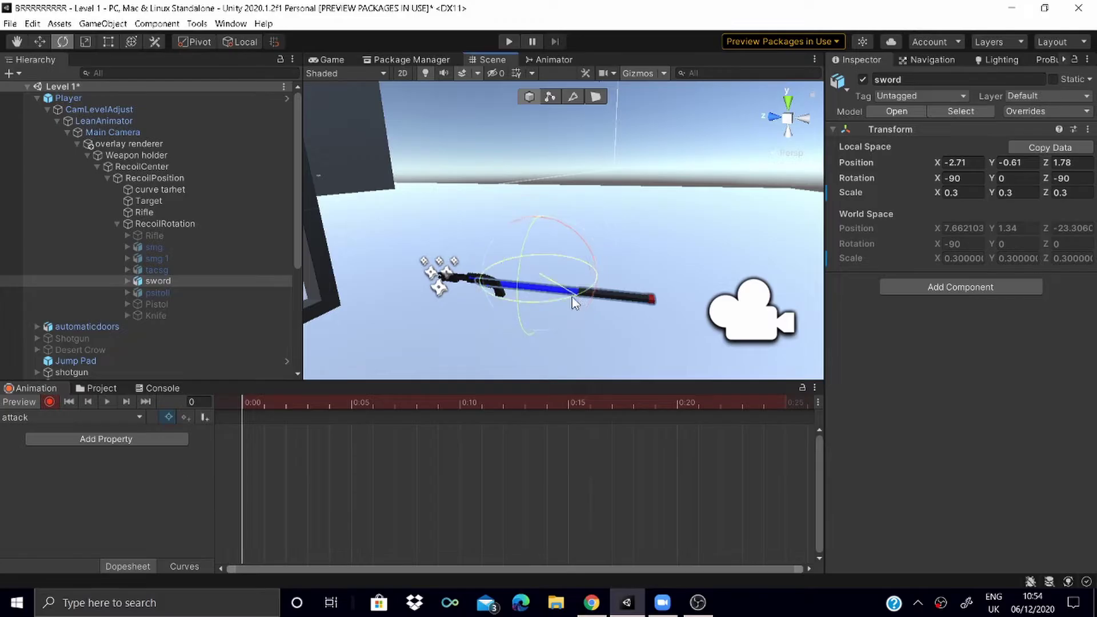
# Switch to Unity, rotate the sword at frame 0 of the attack animation, and undo the last adjustment.
pyautogui.moveTo(571, 300); pyautogui.dragTo(548, 274)
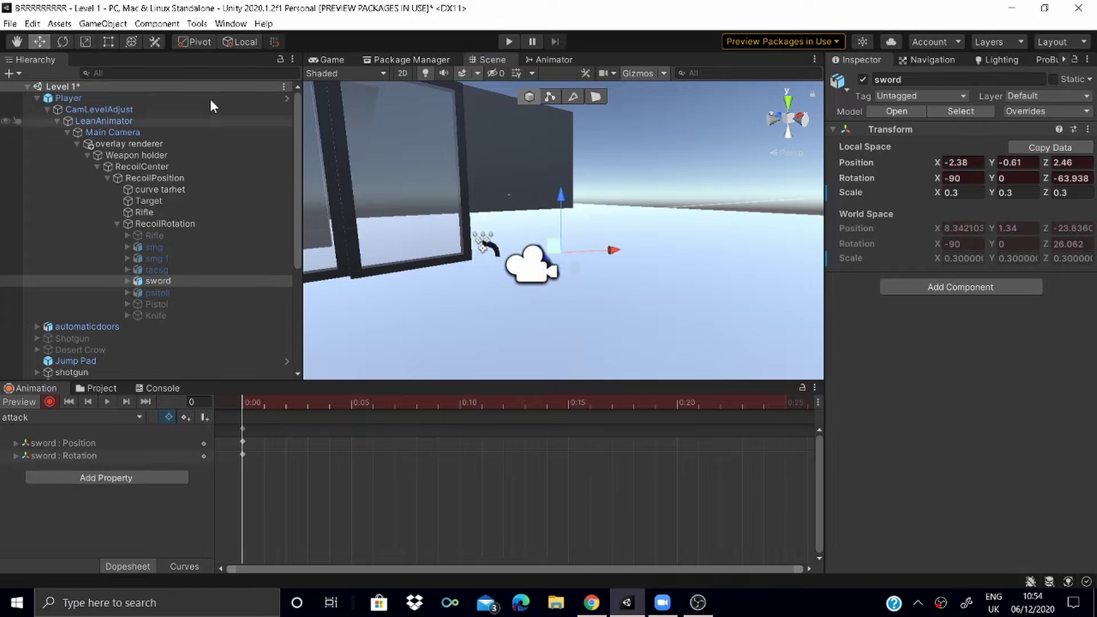
pyautogui.hotkey('ctrl', 'z')
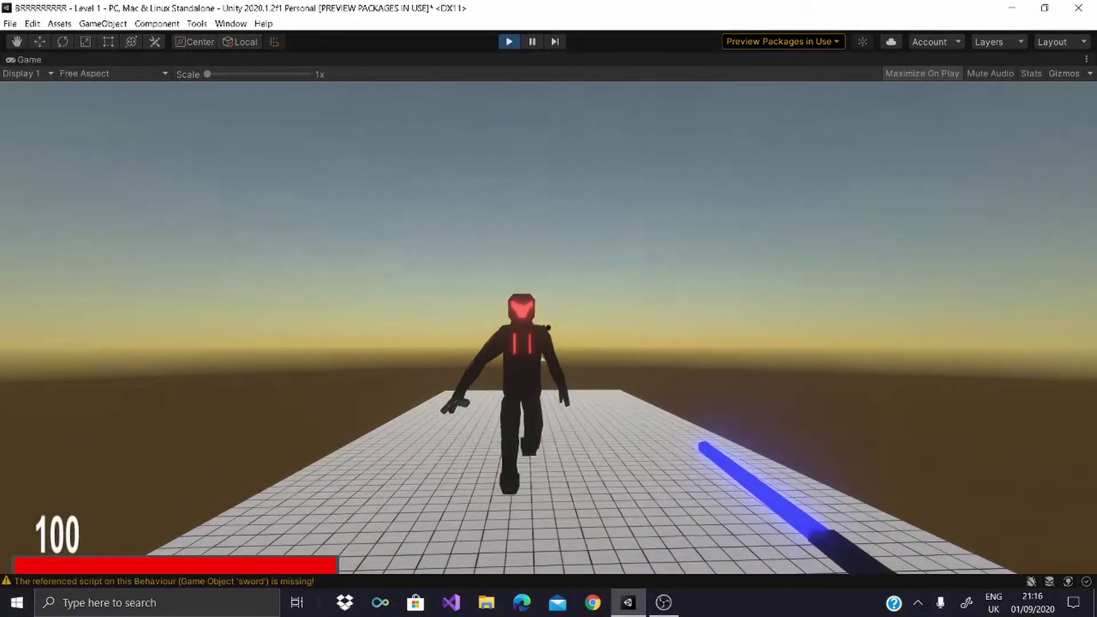
# Playtest the sword by advancing on the approaching enemy and attacking.
pyautogui.click(548, 328)
pyautogui.press('w')
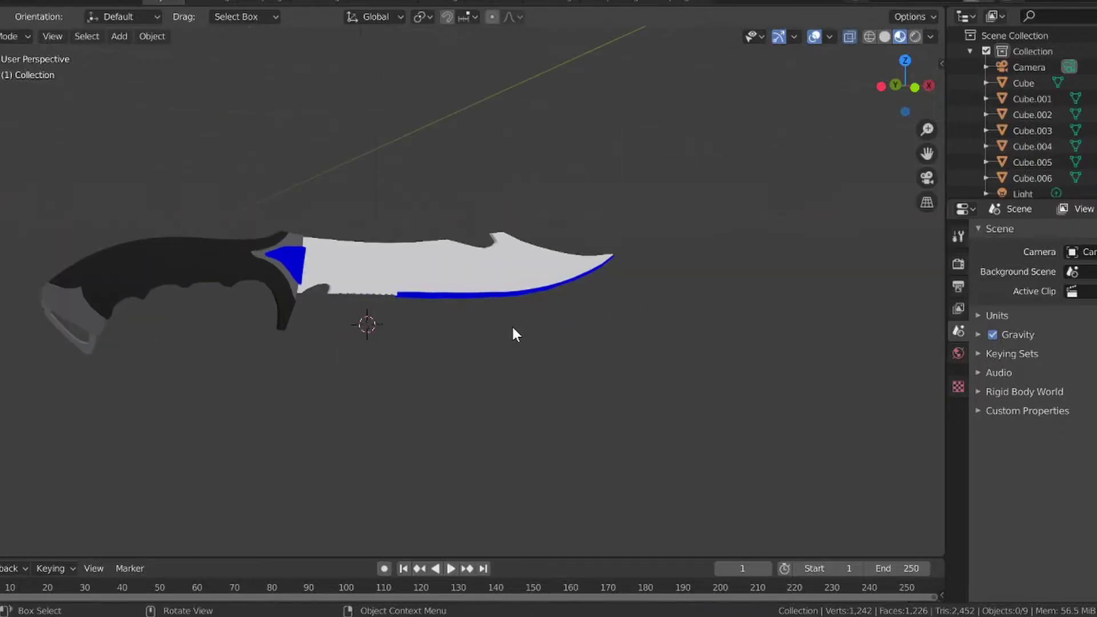
pyautogui.moveTo(514, 332); pyautogui.dragTo(49, 321, button='middle')
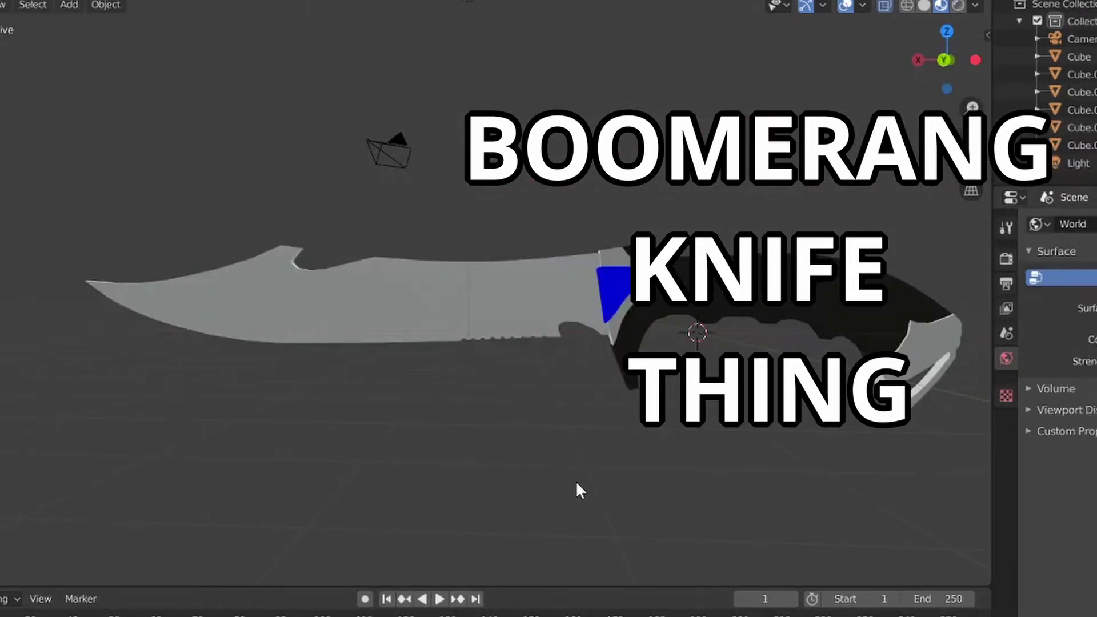
pyautogui.moveTo(573, 463); pyautogui.dragTo(815, 447, button='middle')
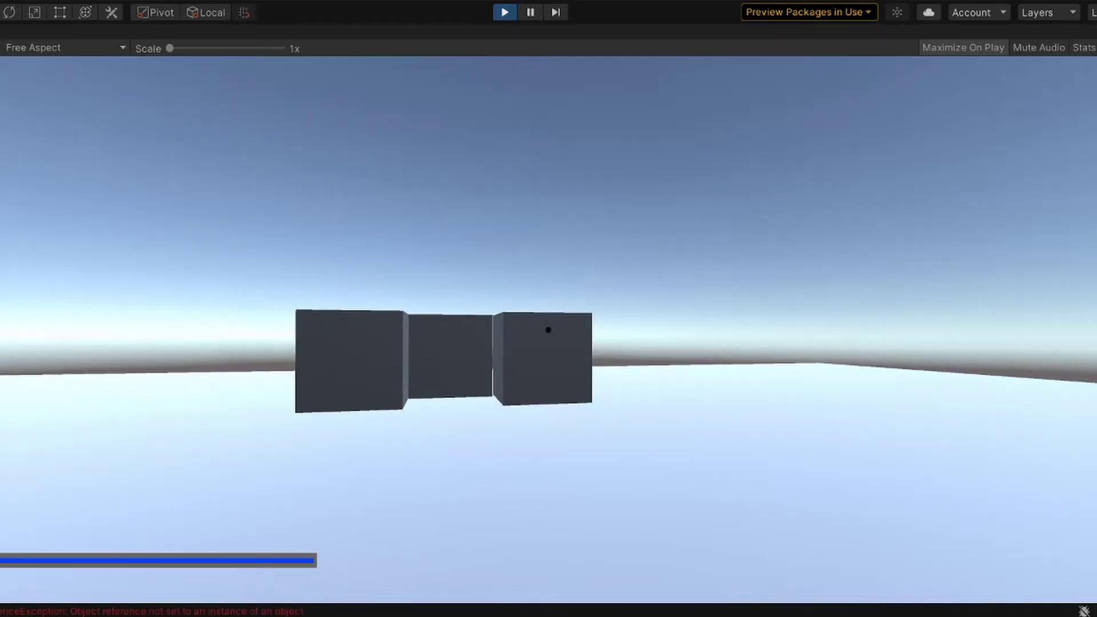
# Playtest the boomerang knife by throwing it toward the blocks.
pyautogui.press('s')
pyautogui.click(549, 329)
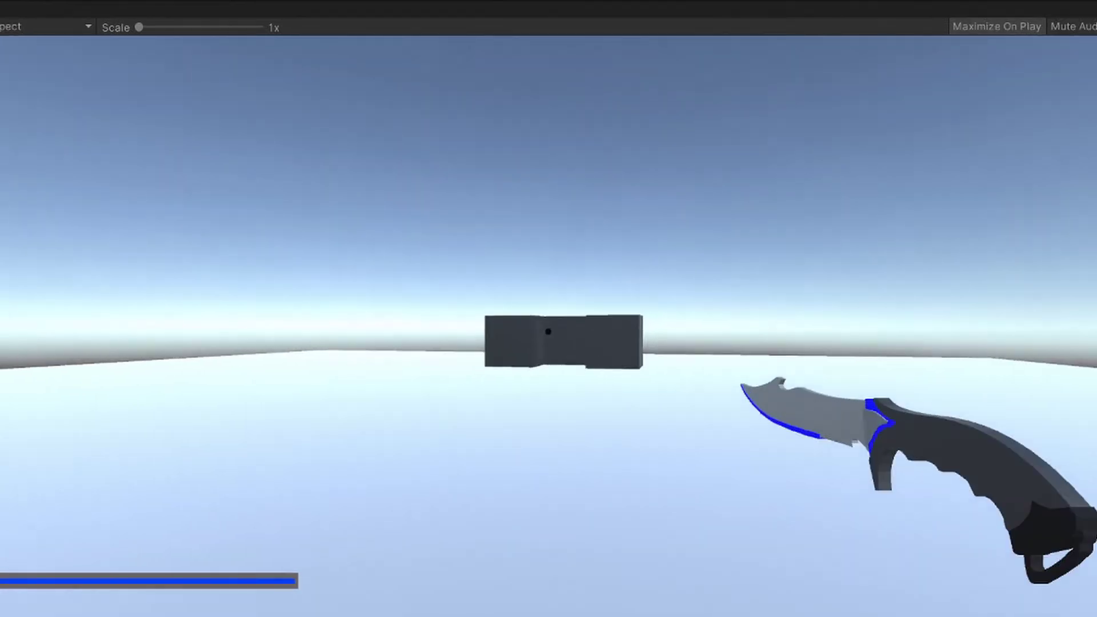
pyautogui.click(548, 329)
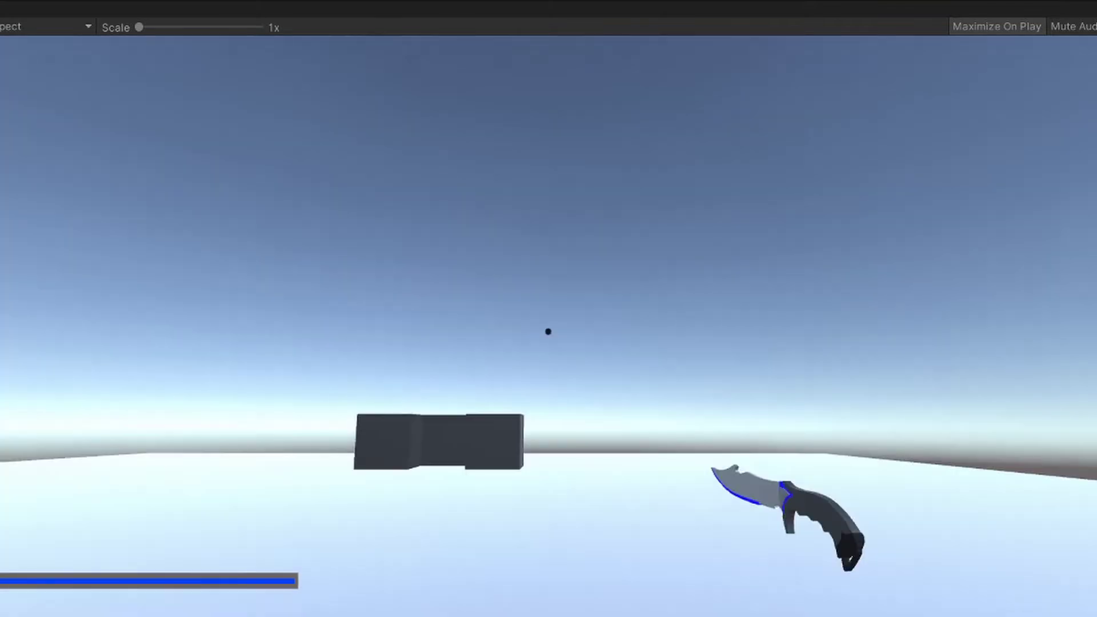
pyautogui.click(548, 331)
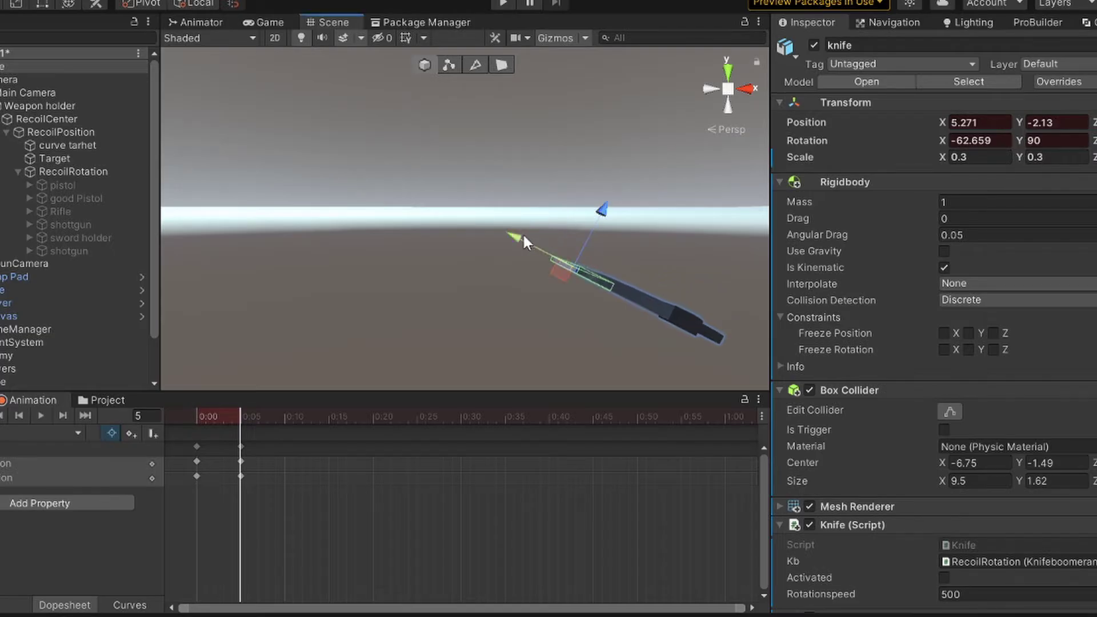
# Shift the knife along its local Y axis at frame 5 of its animation.
pyautogui.moveTo(523, 237); pyautogui.dragTo(486, 229)
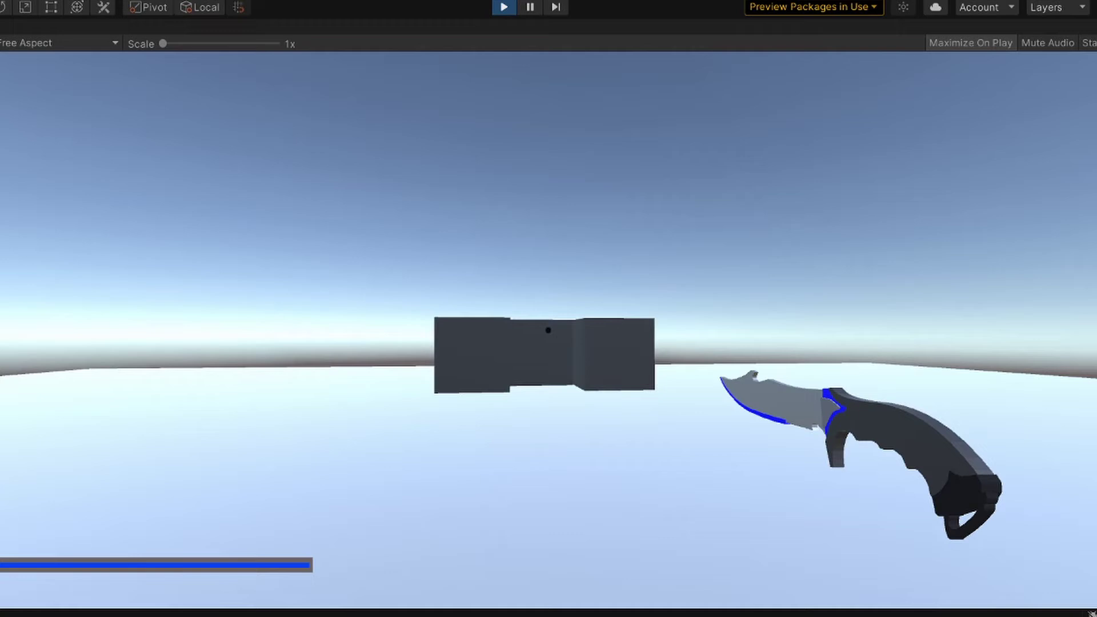
# Test the knife's throw and attack animations in play mode, then release the game's input focus.
pyautogui.click(548, 331)
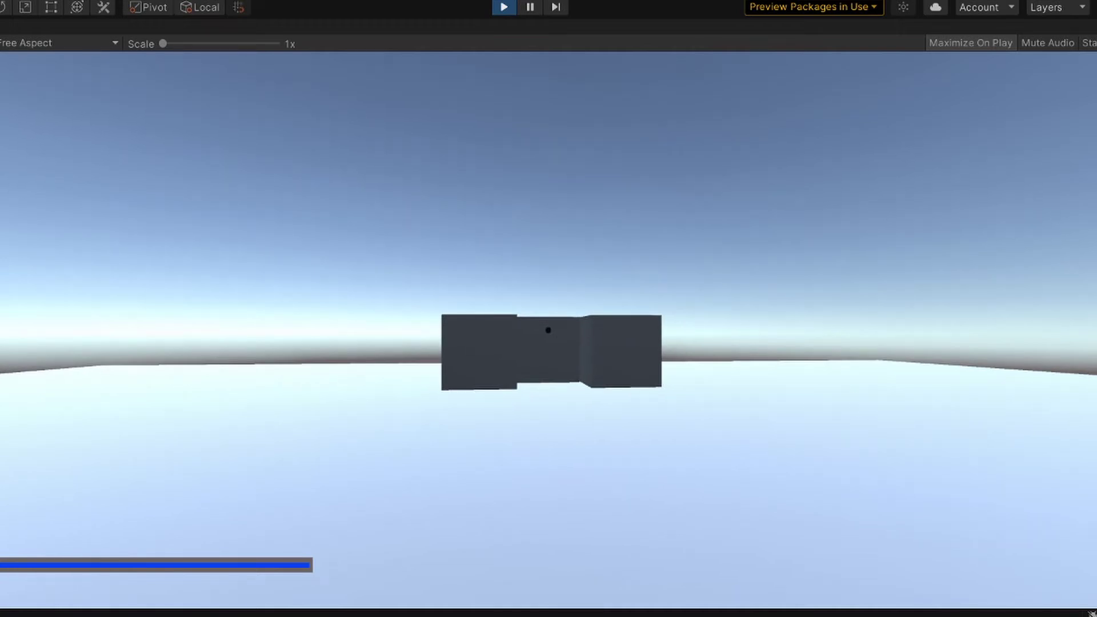
pyautogui.press('1')
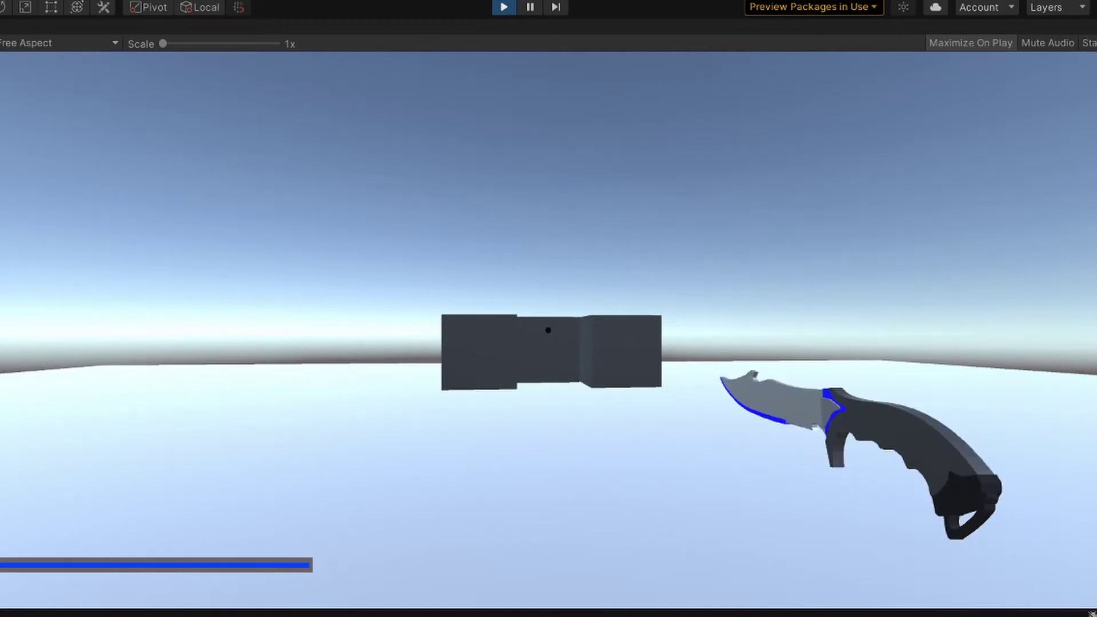
pyautogui.click(548, 330)
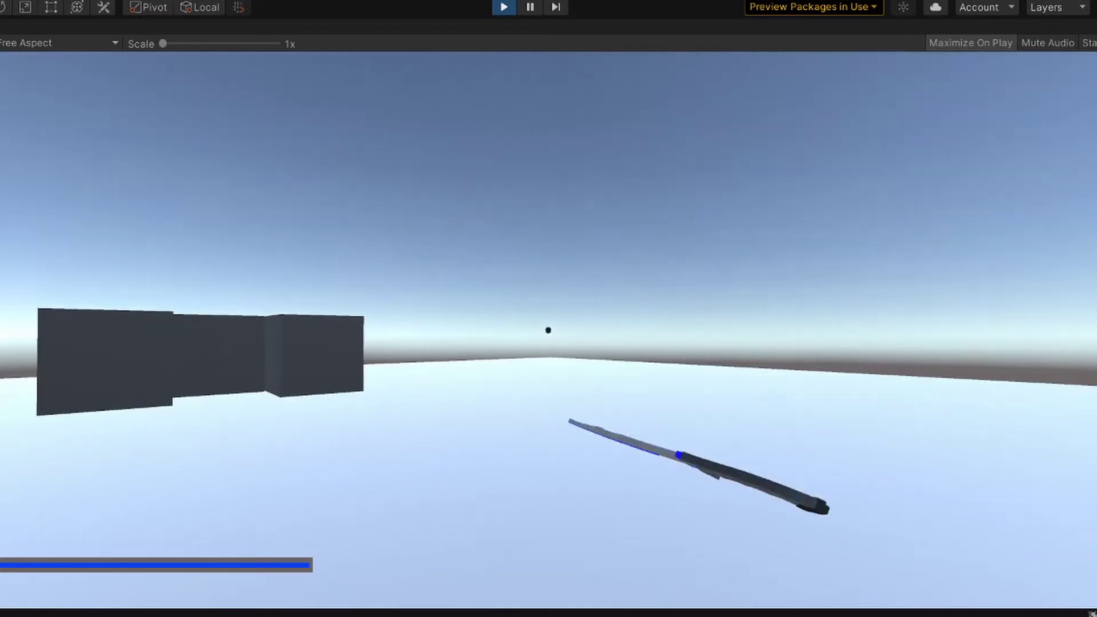
pyautogui.click(548, 330)
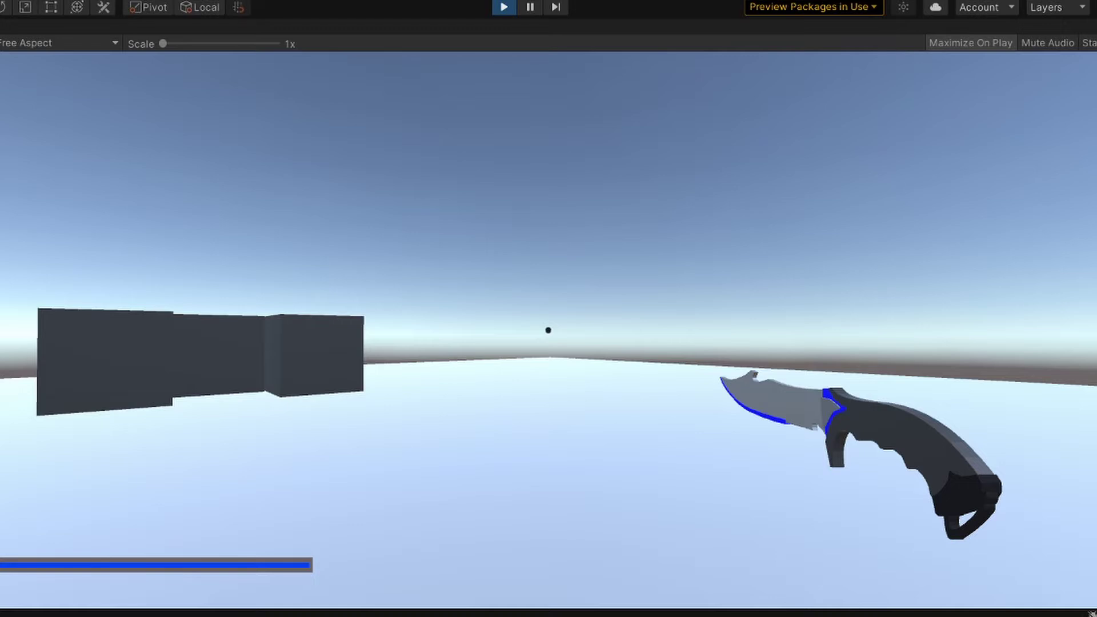
pyautogui.press('Escape')
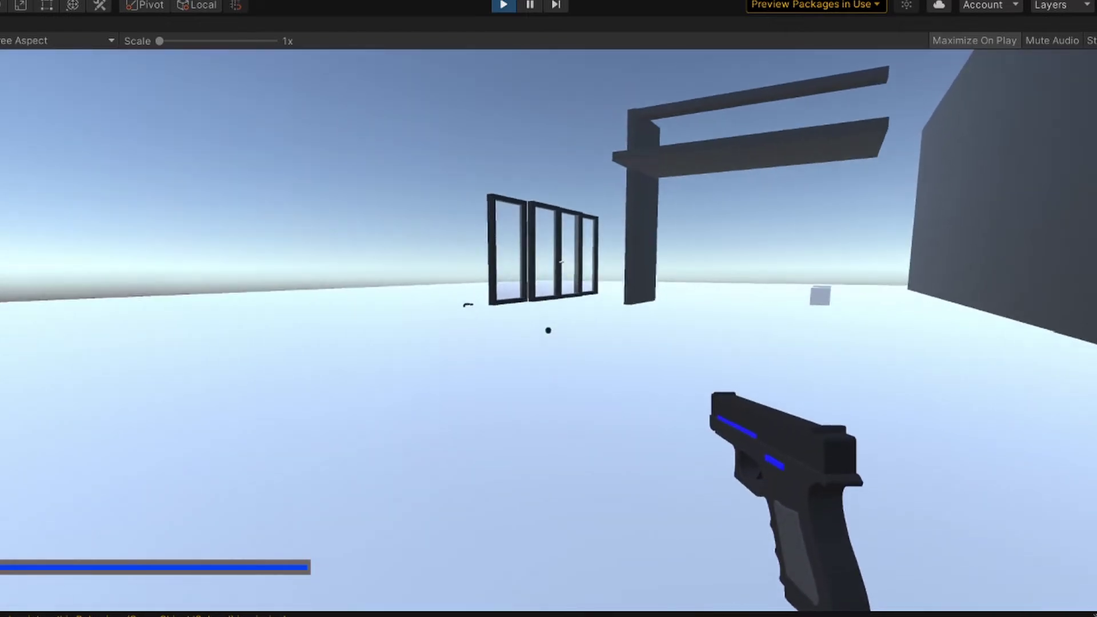
# Playtest movement with the pistol equipped by walking up to and past the row of glass doors.
pyautogui.press('w')
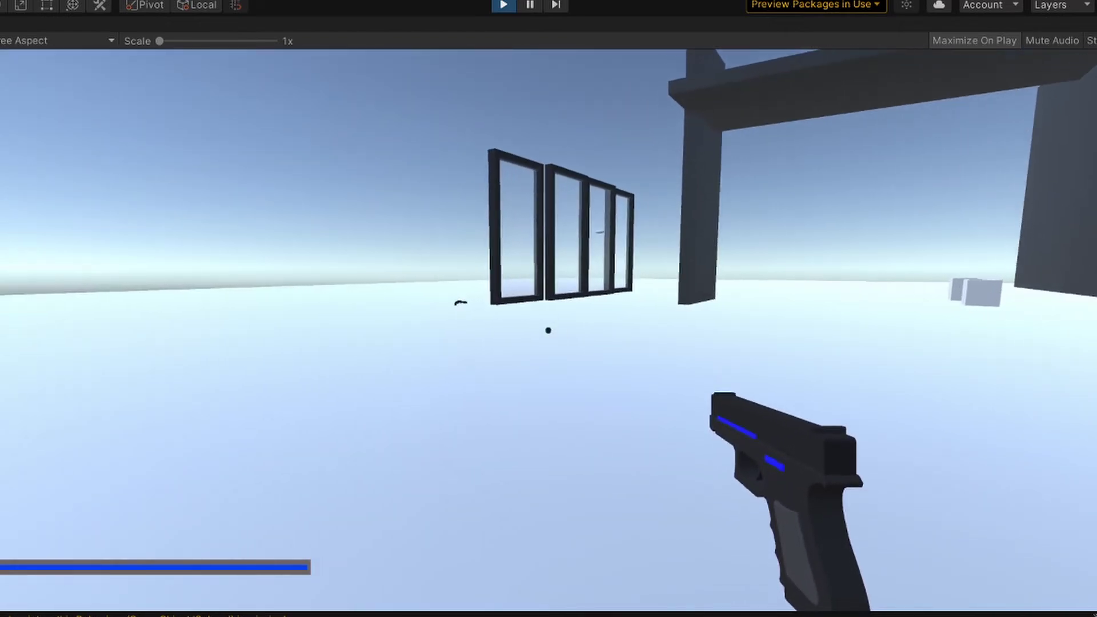
pyautogui.press('w')
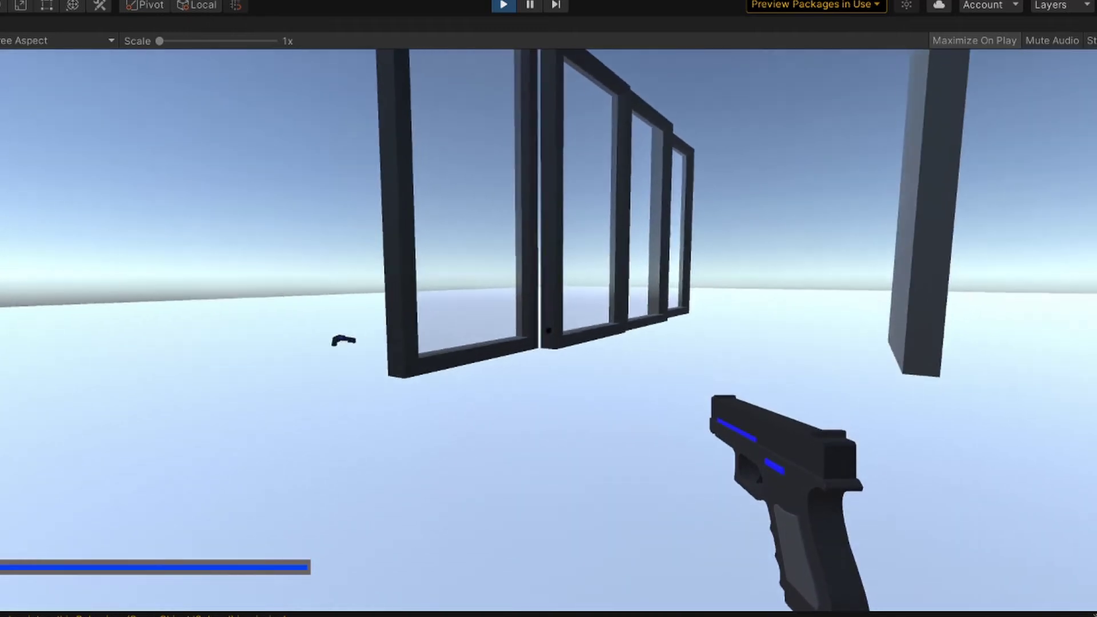
pyautogui.press('w')
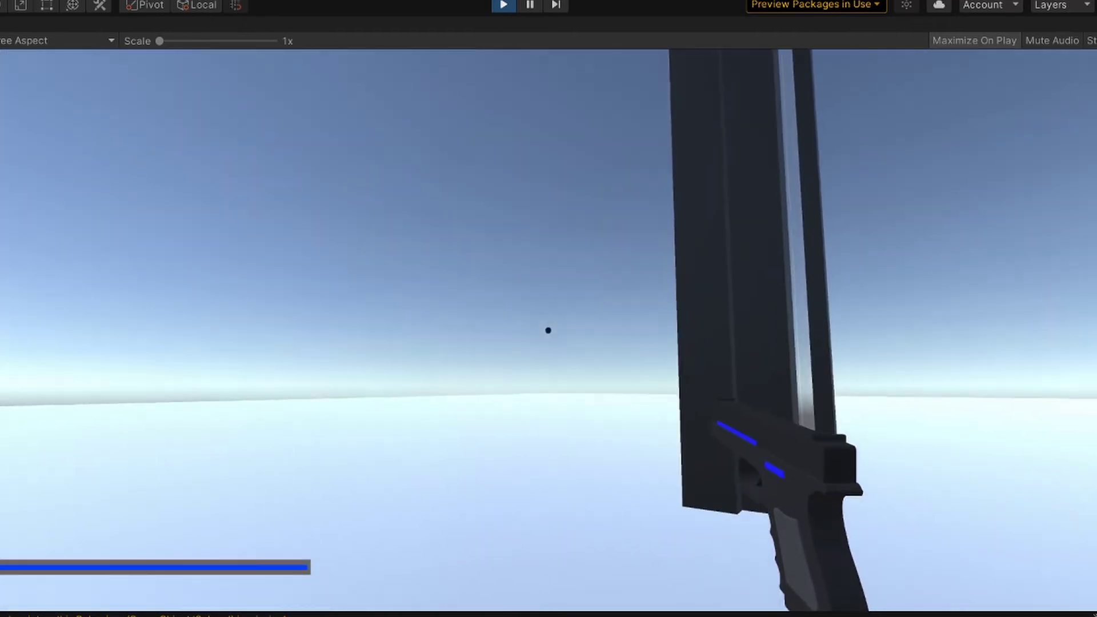
pyautogui.press('w')
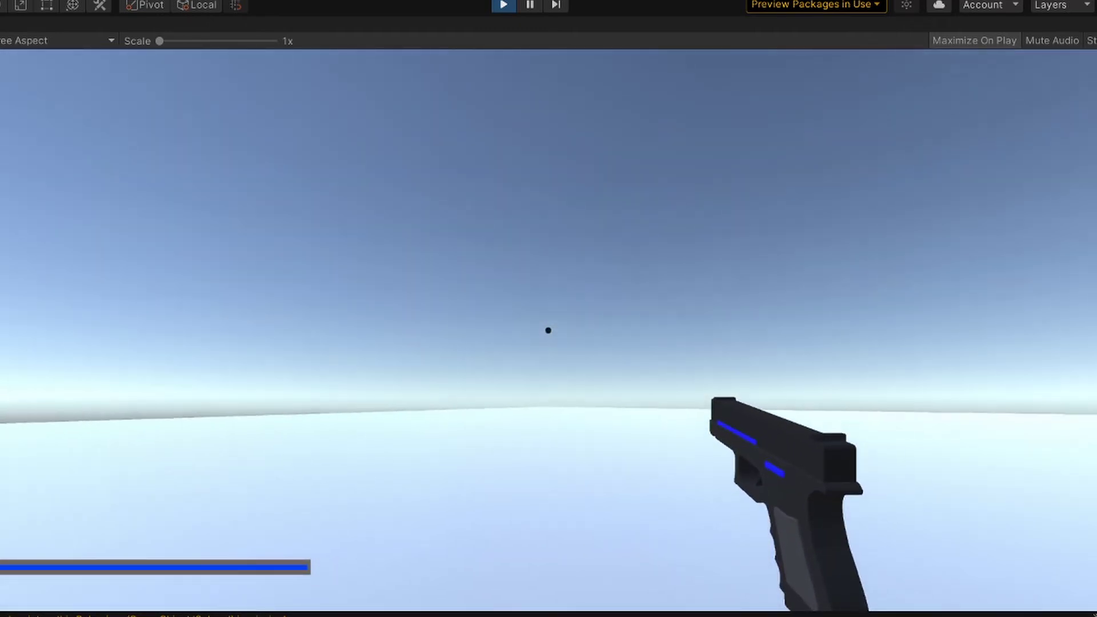
pyautogui.press('w')
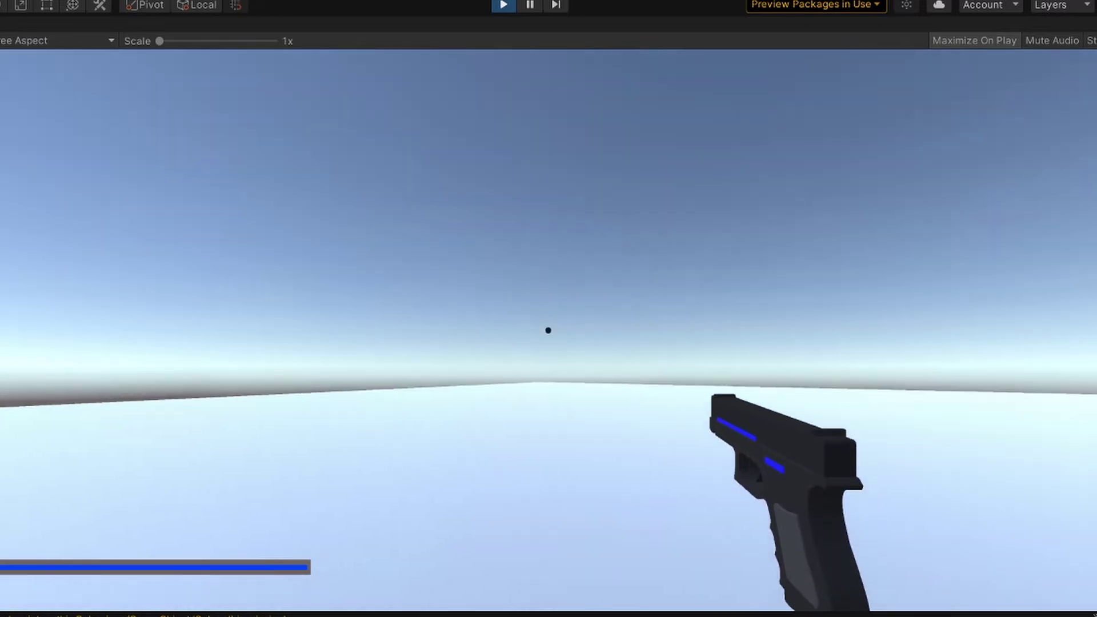
pyautogui.press('w')
pyautogui.press('w')
pyautogui.press('w')
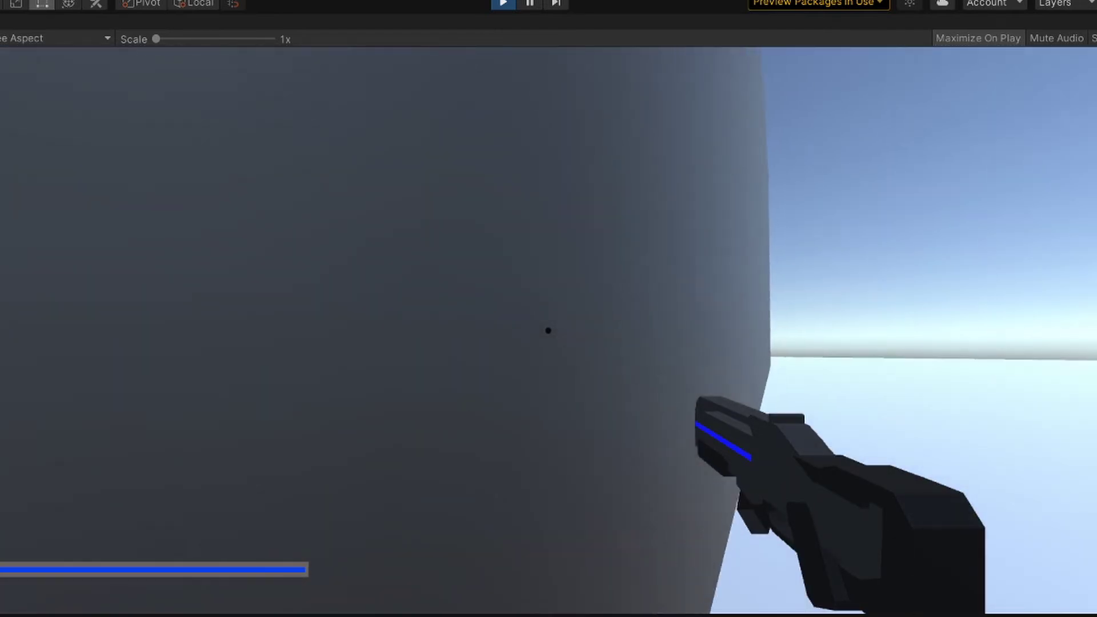
# Test wall running by moving along the curved and flat walls and jumping beside them.
pyautogui.press('w')
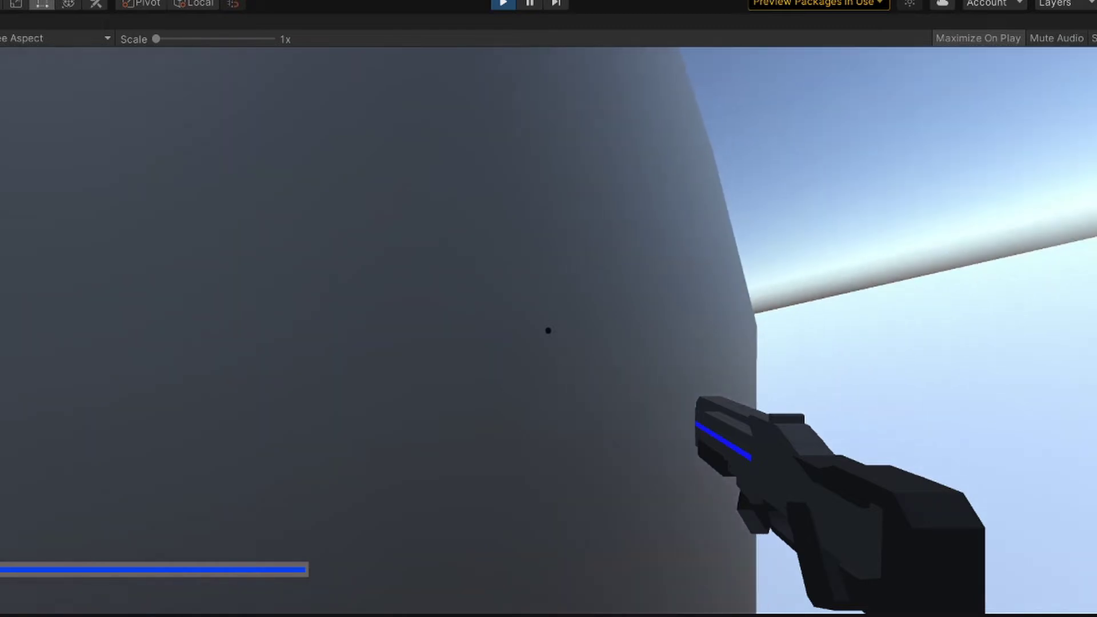
pyautogui.moveTo(548, 330)
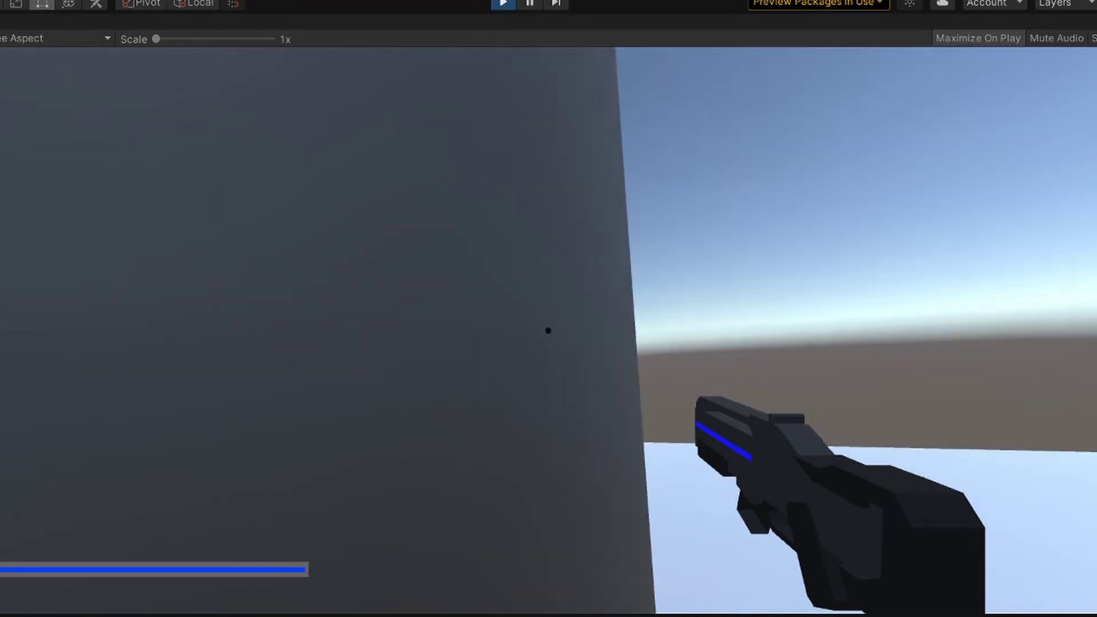
pyautogui.press('w')
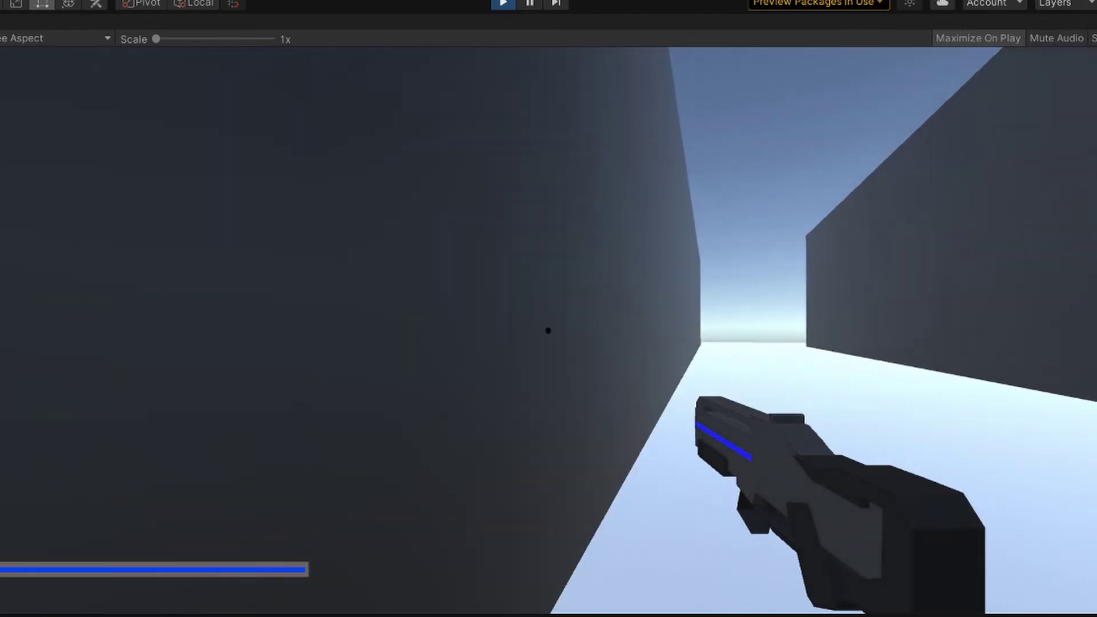
pyautogui.press('space')
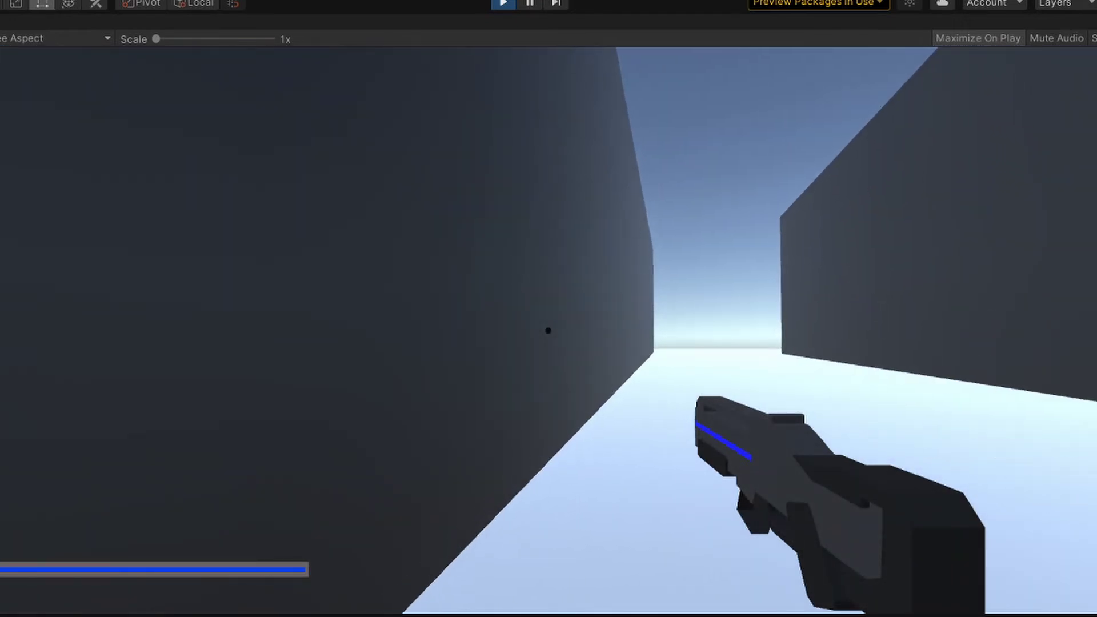
pyautogui.press('space')
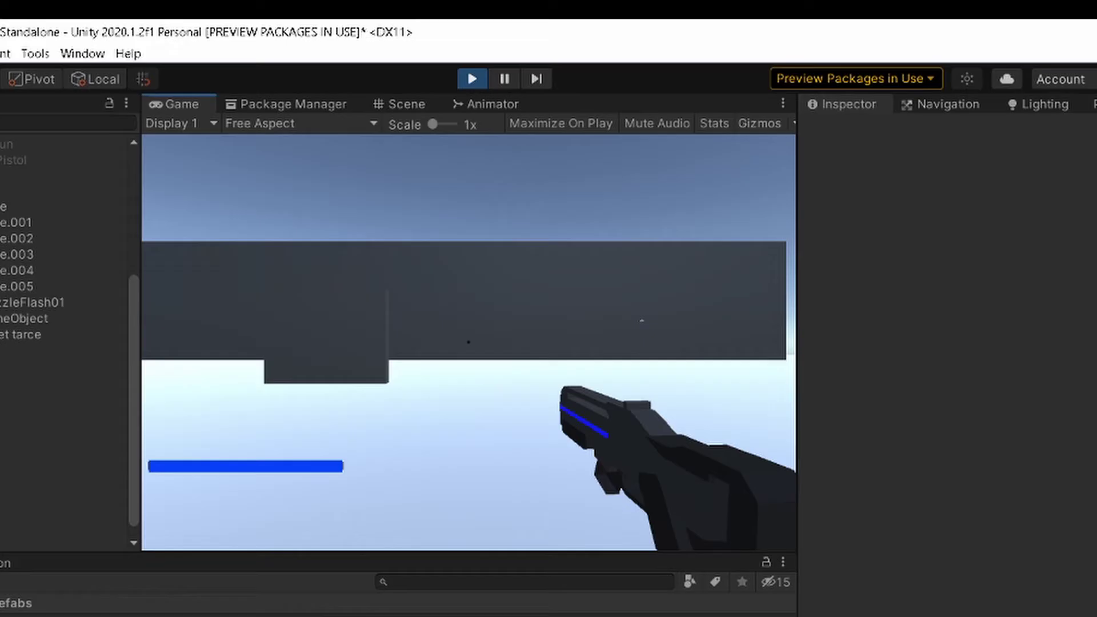
# Move around in front of the long wall and fire the gun at it to test the bullet trail.
pyautogui.press('w')
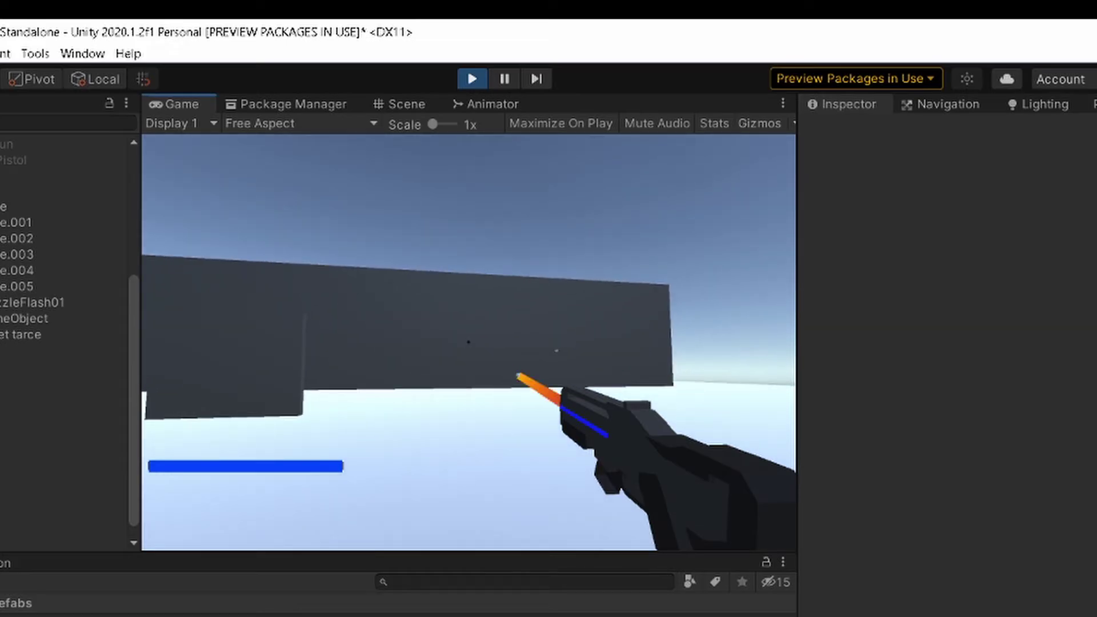
pyautogui.click(468, 342)
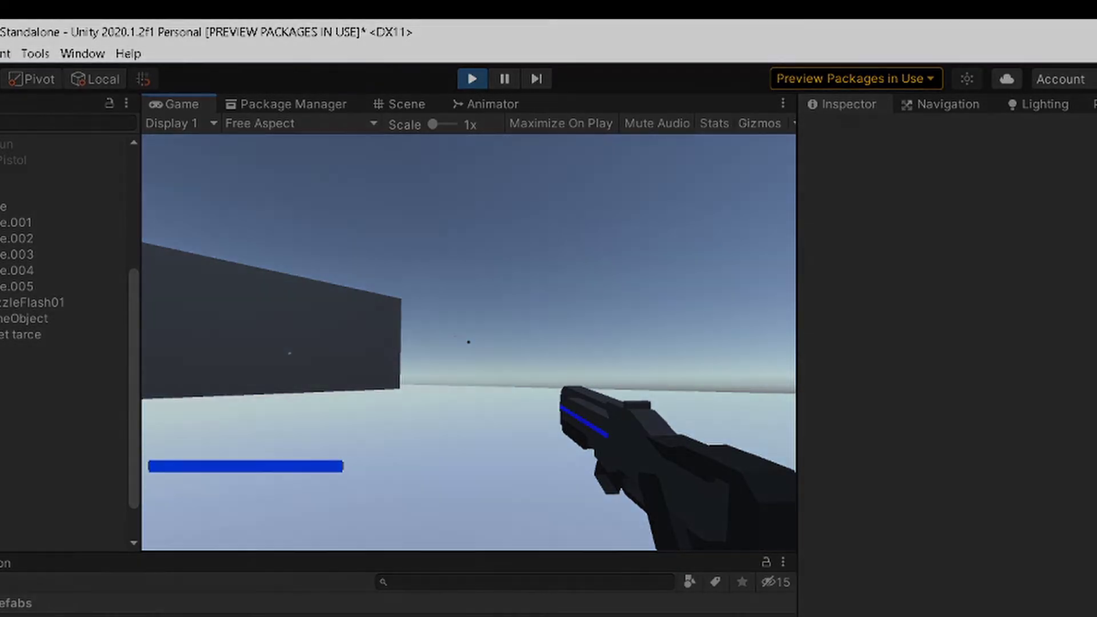
pyautogui.click(468, 341)
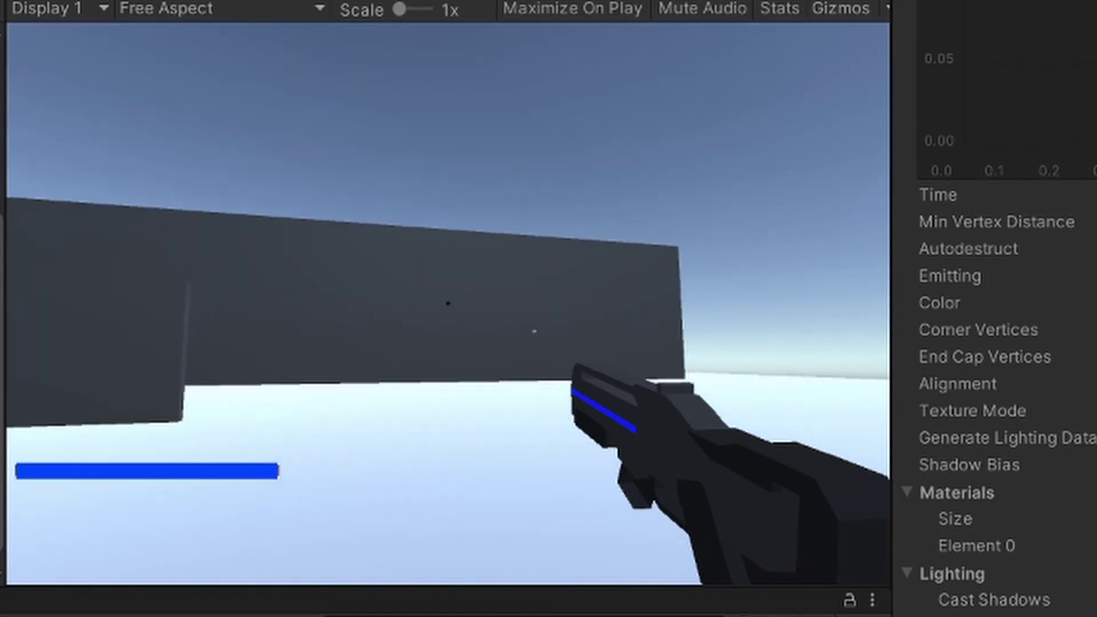
pyautogui.press('d')
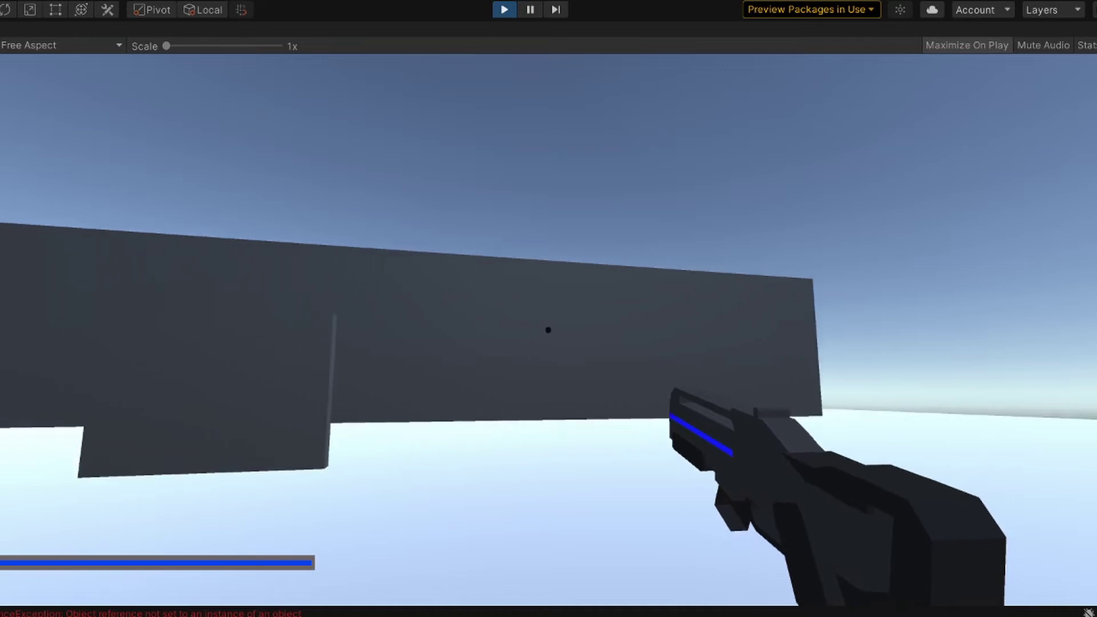
# Jump and fire the gun repeatedly at the long wall to check its shooting and recoil.
pyautogui.press('space')
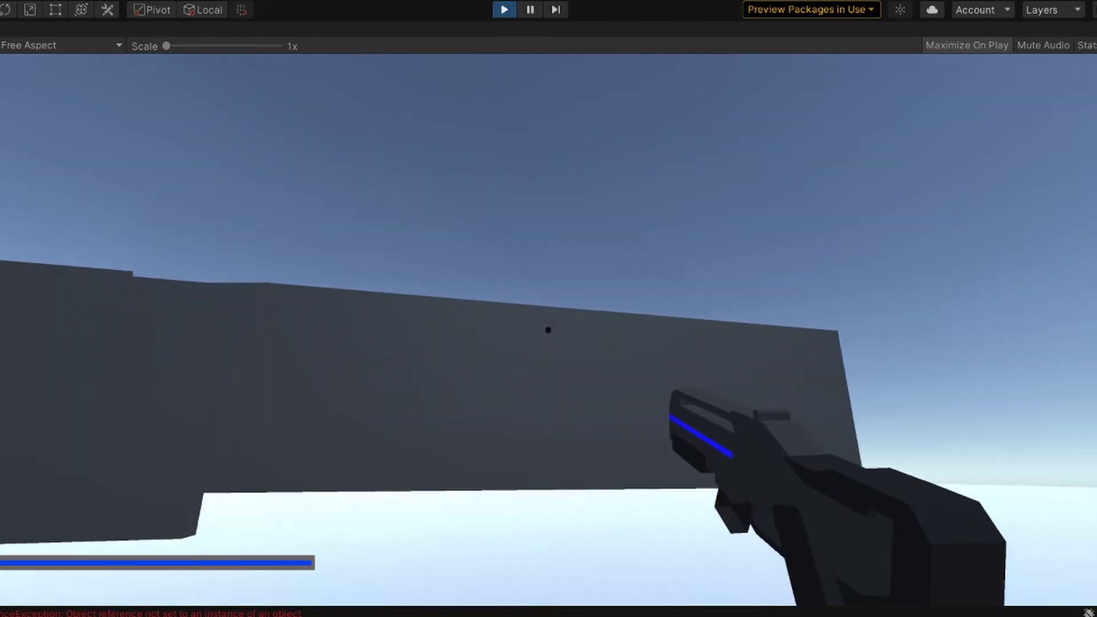
pyautogui.click(548, 329)
pyautogui.click(548, 329)
pyautogui.click(548, 330)
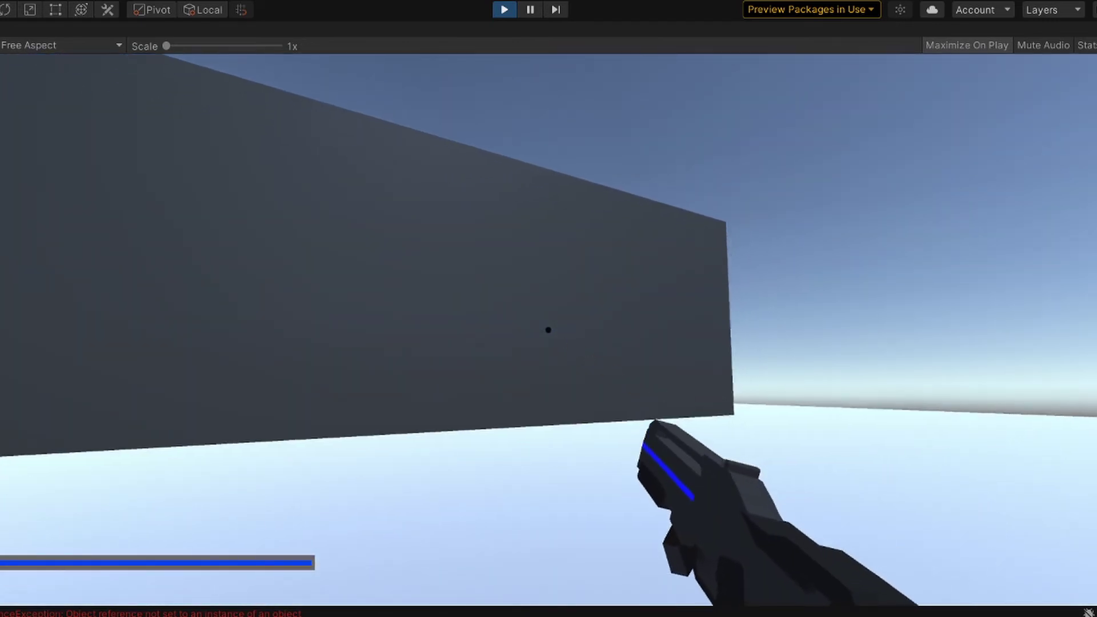
pyautogui.click(548, 329)
pyautogui.click(548, 330)
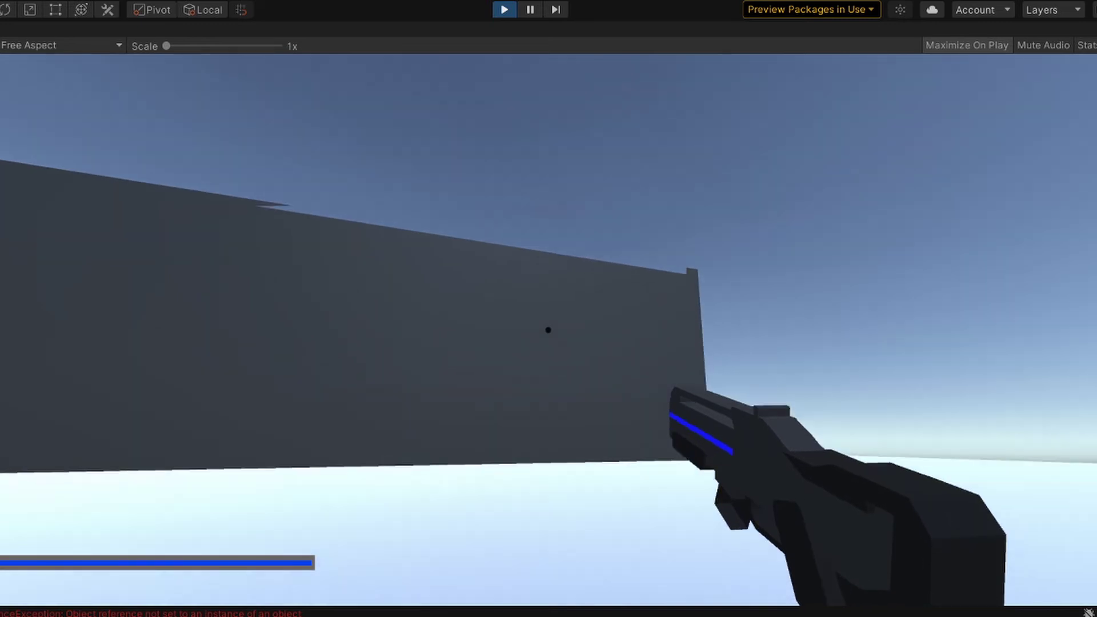
# Fire the gun at the long wall and swing the knife to test its attack animation.
pyautogui.click(548, 330)
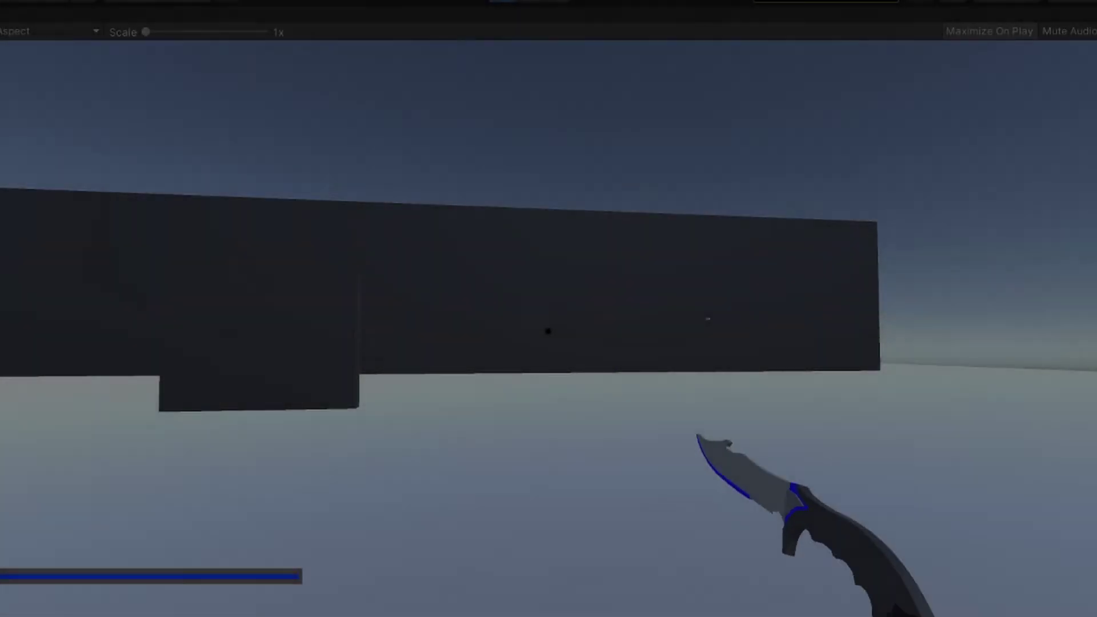
pyautogui.click(548, 331)
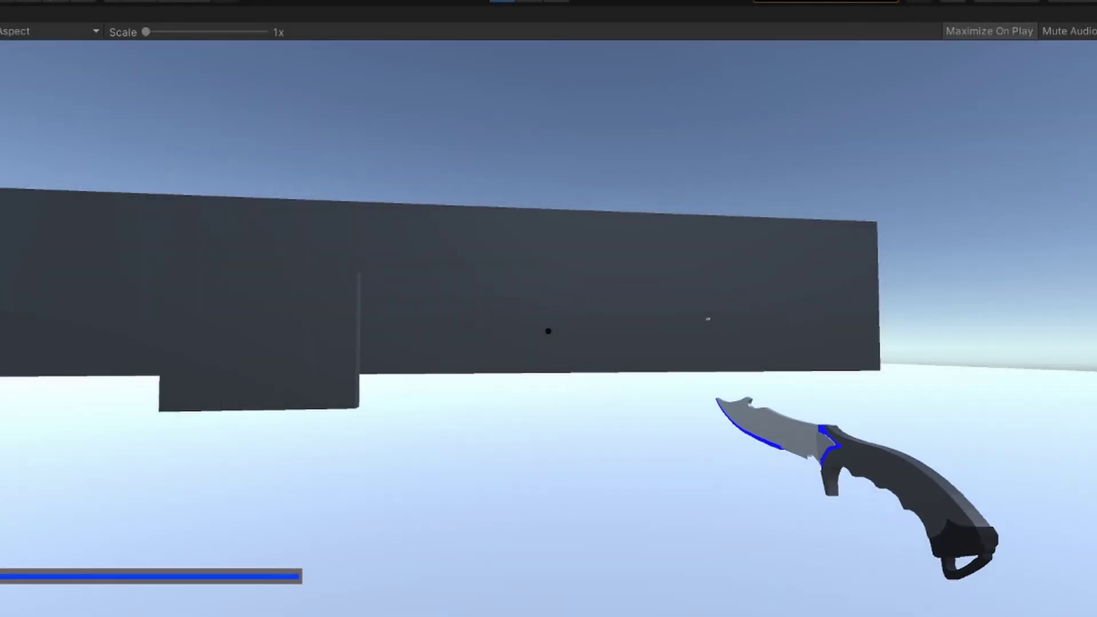
pyautogui.click(548, 331)
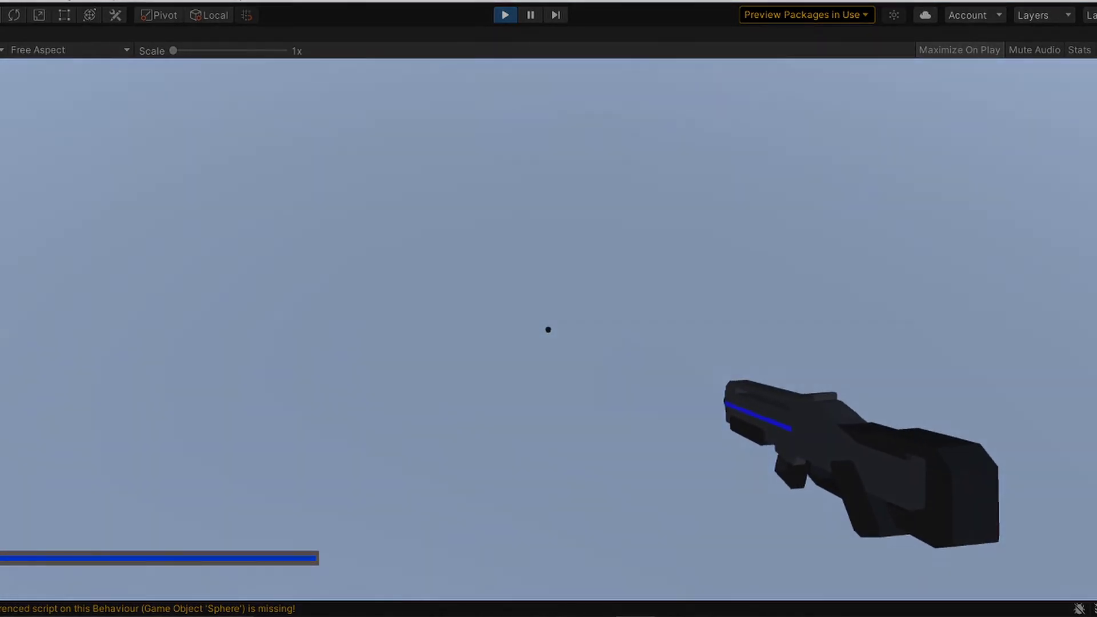
# Walk with the gun equipped towards the walls and into the narrow gap between them.
pyautogui.press('e')
pyautogui.press('q')
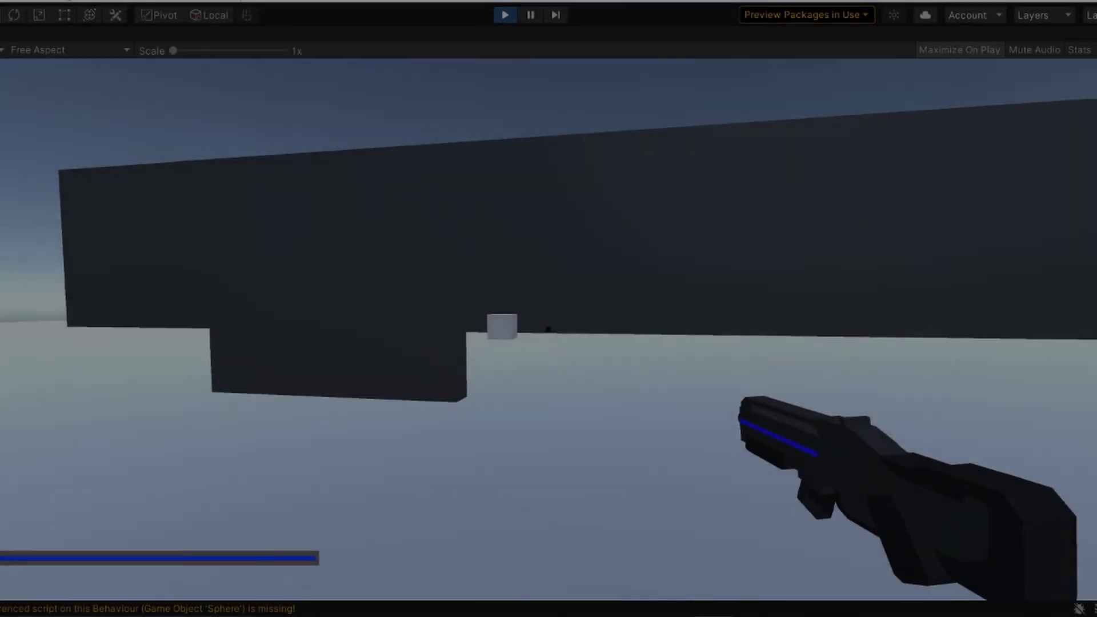
pyautogui.press('w')
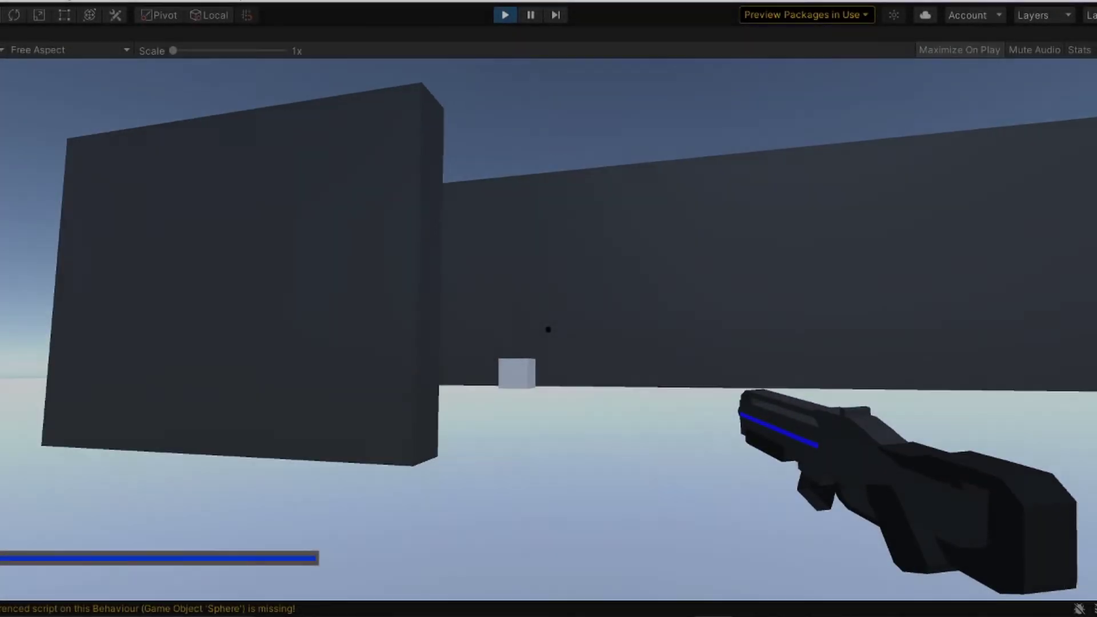
pyautogui.press('w')
pyautogui.press('w')
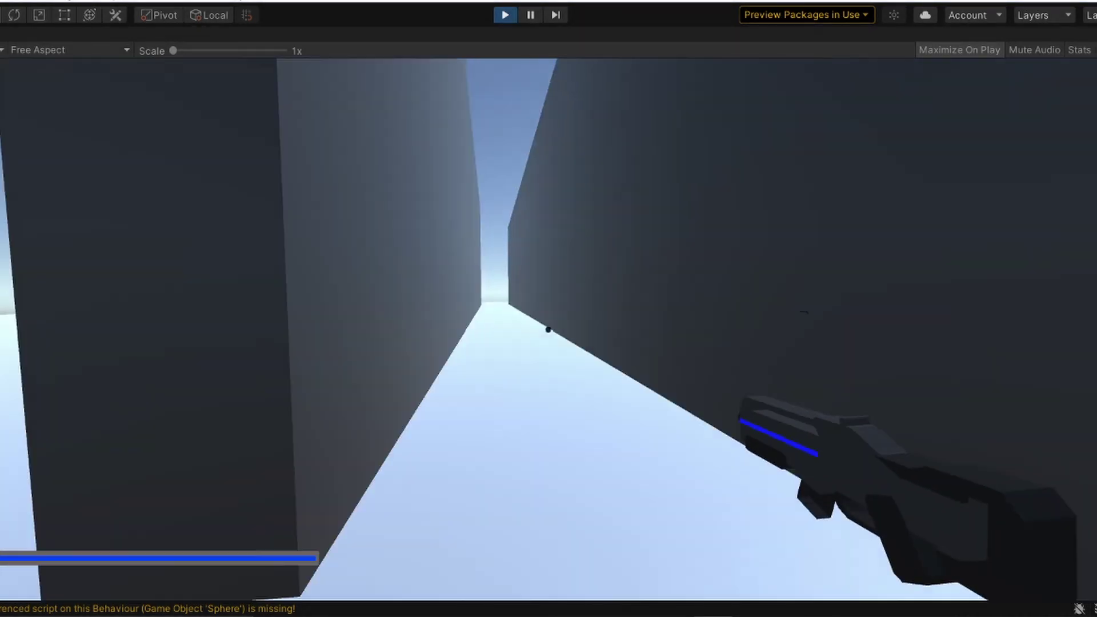
pyautogui.press('w')
# Jump repeatedly between the two facing walls to test wall running, and keep moving forward out of the gap.
pyautogui.press('space')
pyautogui.press('space')
pyautogui.press('space')
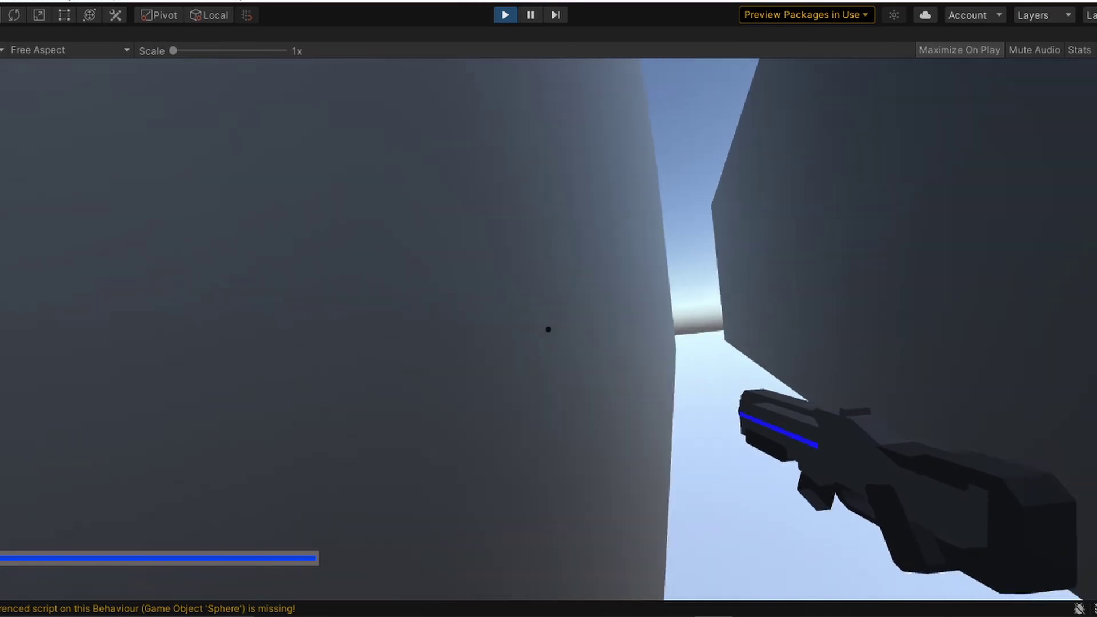
pyautogui.press('w')
pyautogui.press('w')
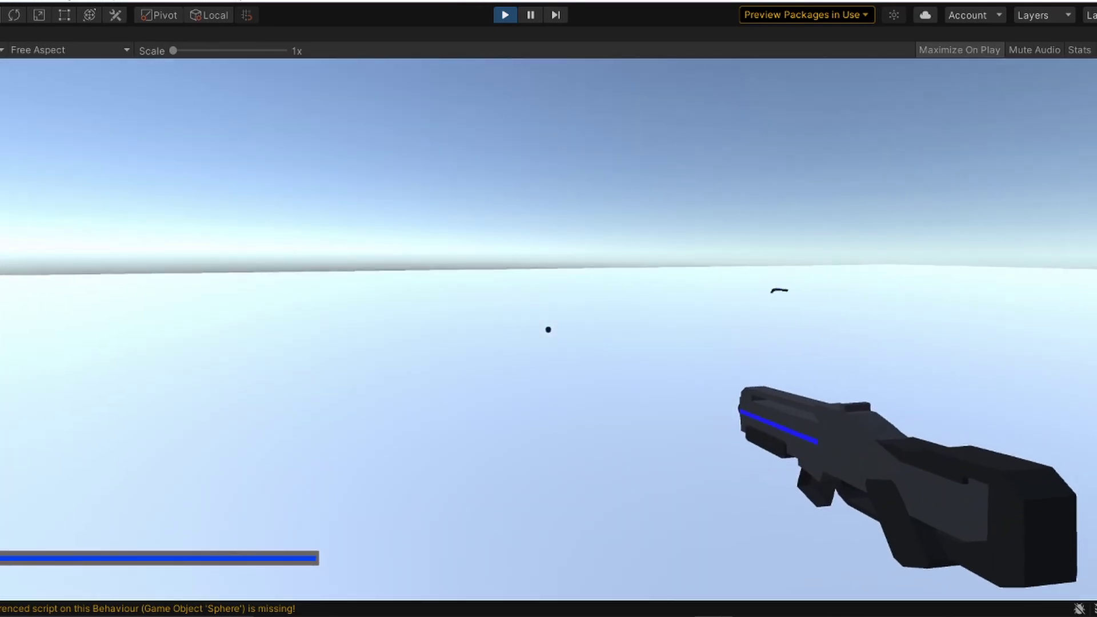
# Cross the open floor back to the long walls and jump against one to test wall movement again.
pyautogui.press('w')
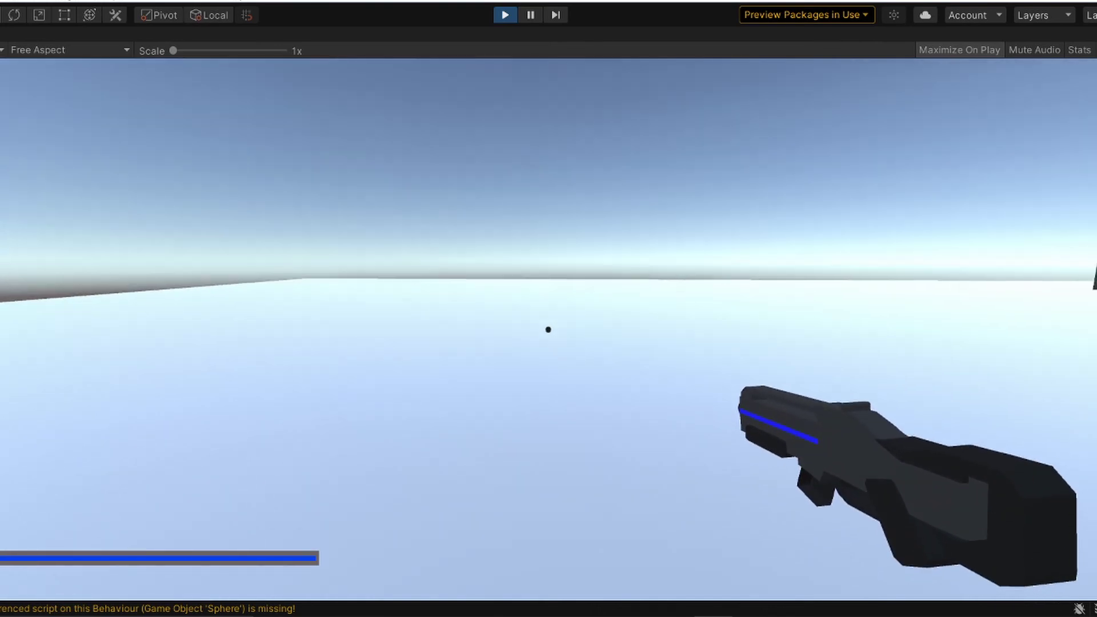
pyautogui.press('w')
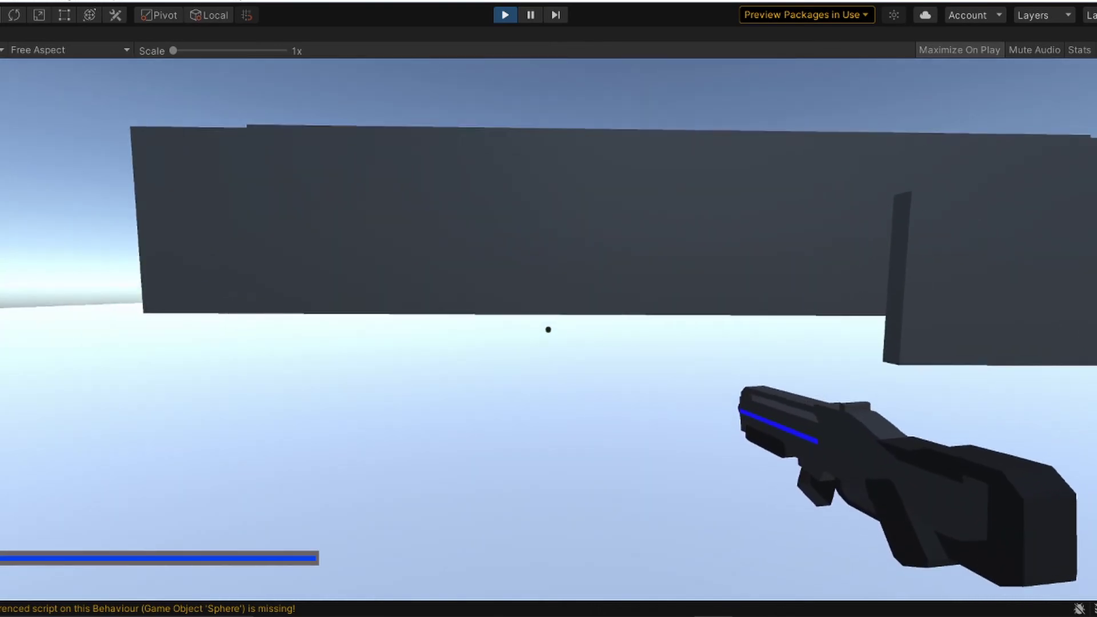
pyautogui.press('w')
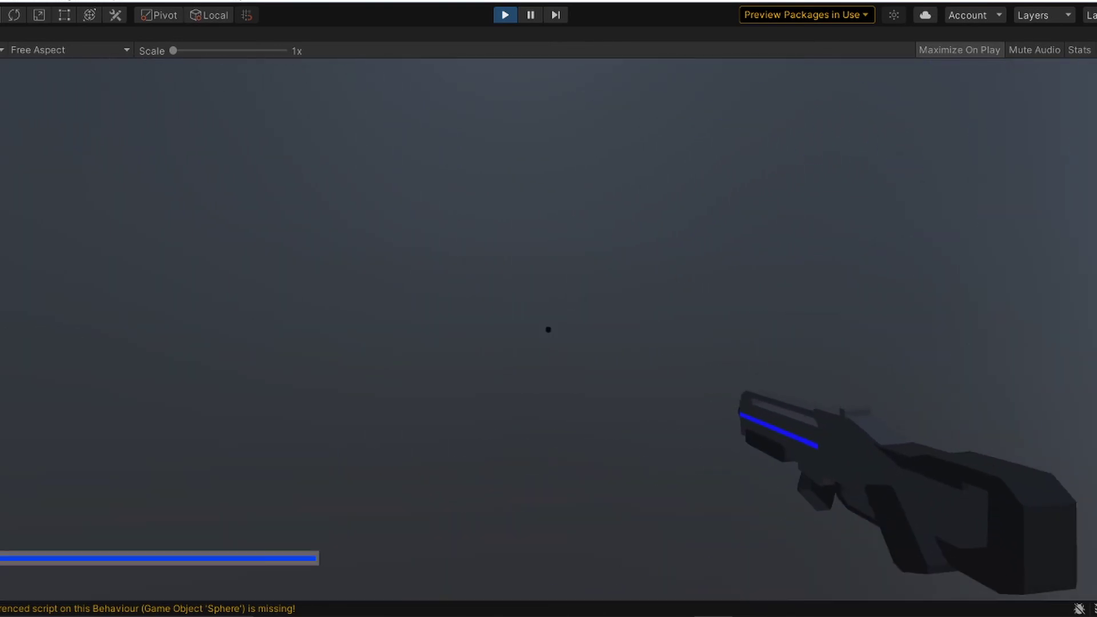
pyautogui.press('space')
pyautogui.press('w')
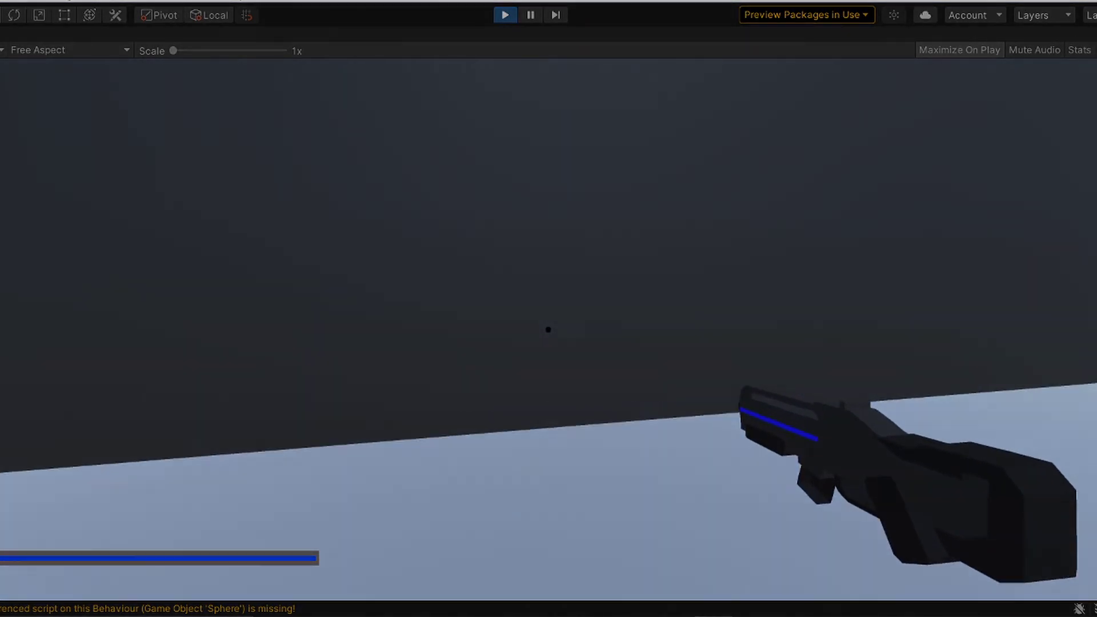
pyautogui.press('w')
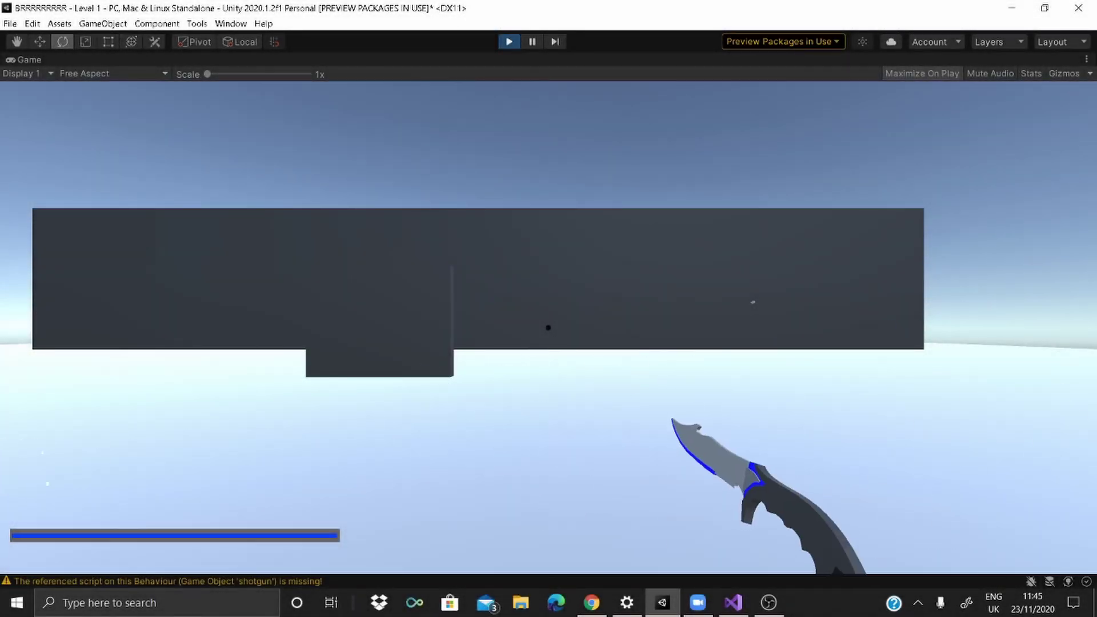
# Playtest the knife's slash animation while facing the long wall.
pyautogui.moveTo(549, 328)
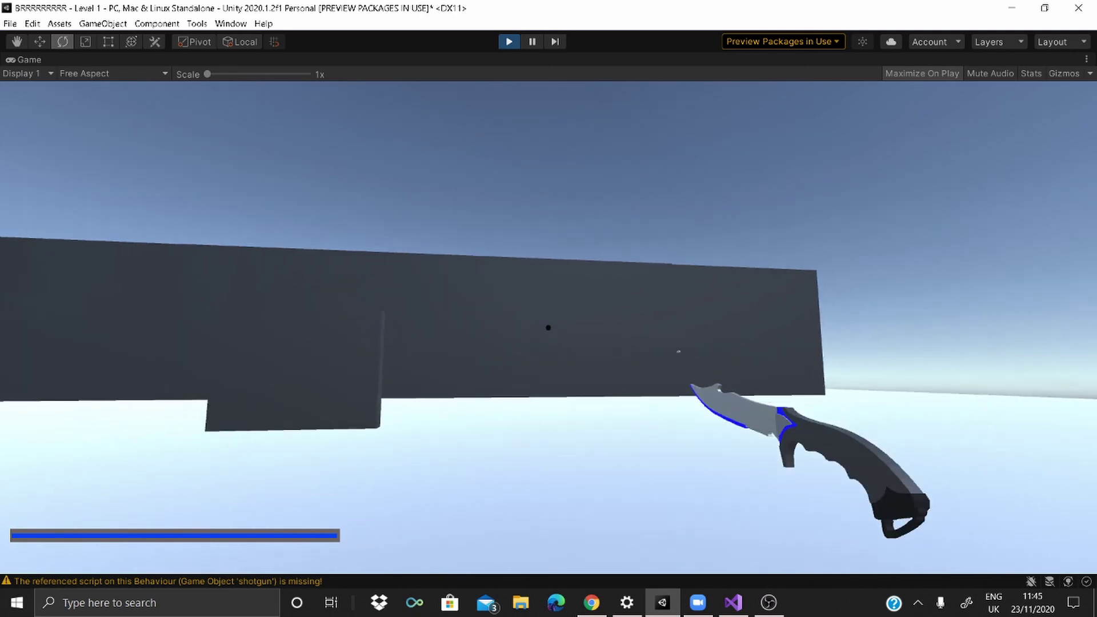
pyautogui.click(548, 327)
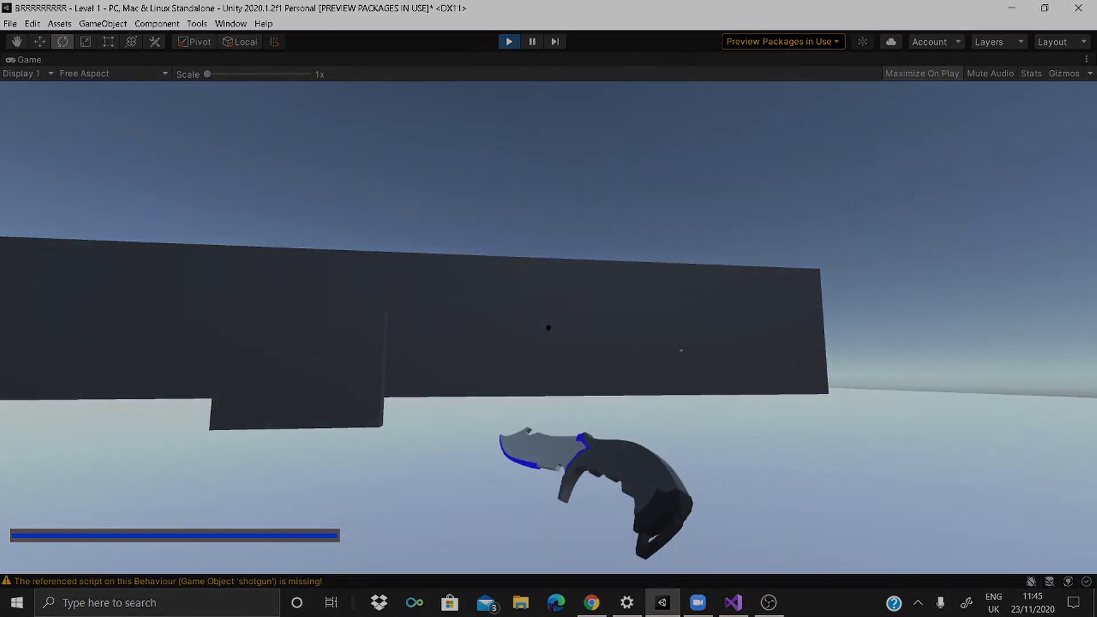